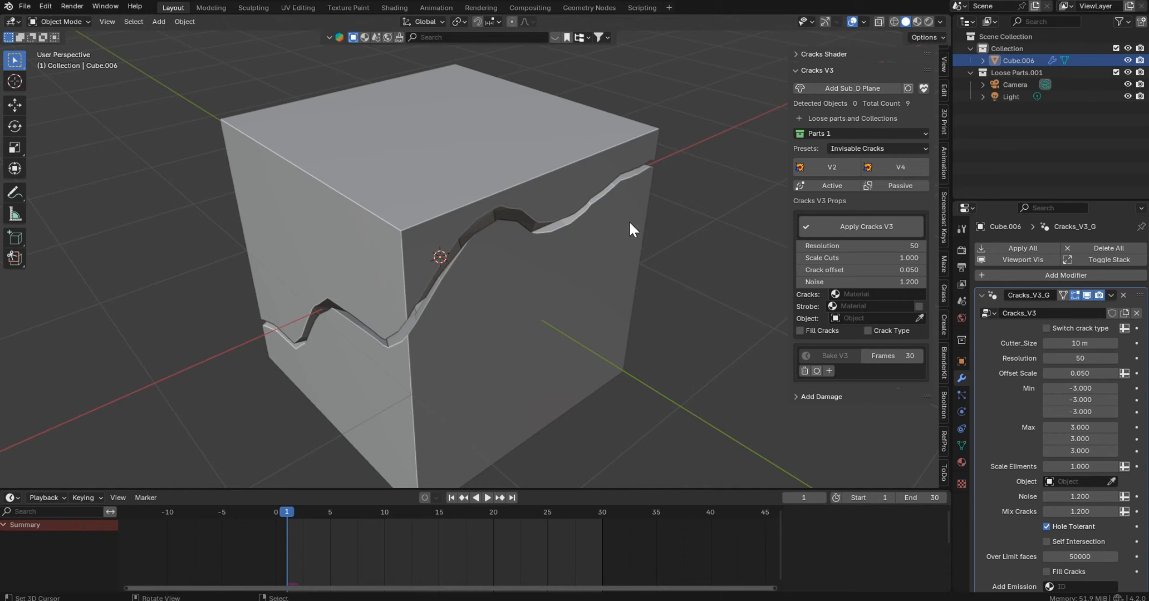
- Try the Level 1 crack and Level 2 crack presets on the cube
{"action": "left_click", "coordinate": [847, 133]}
{"action": "left_click", "coordinate": [867, 147]}
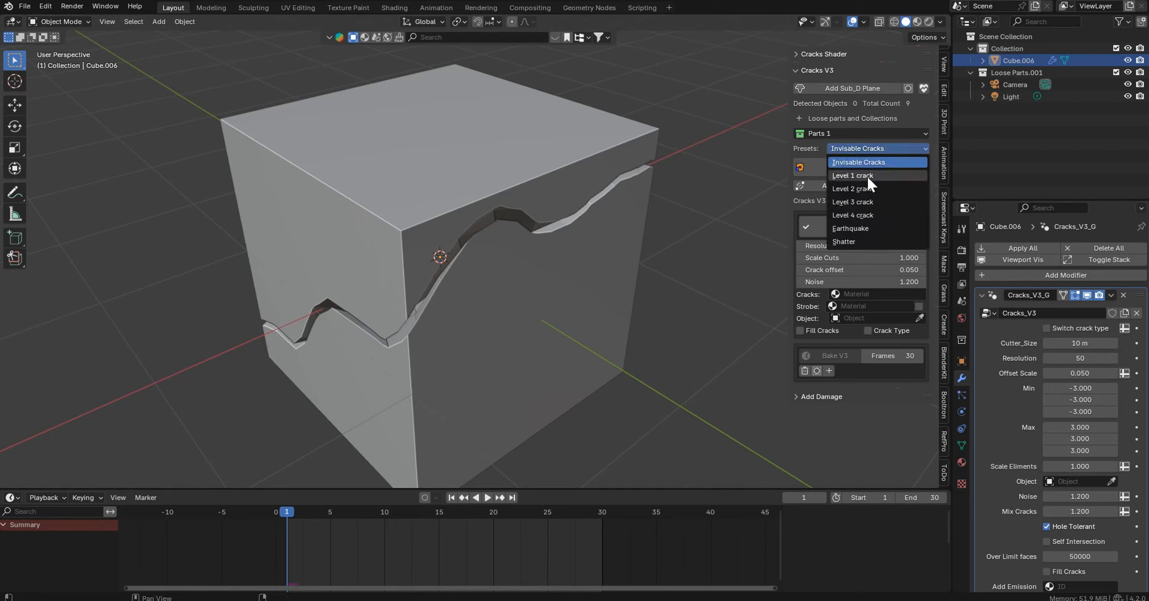
{"action": "left_click", "coordinate": [867, 175]}
{"action": "left_click", "coordinate": [863, 146]}
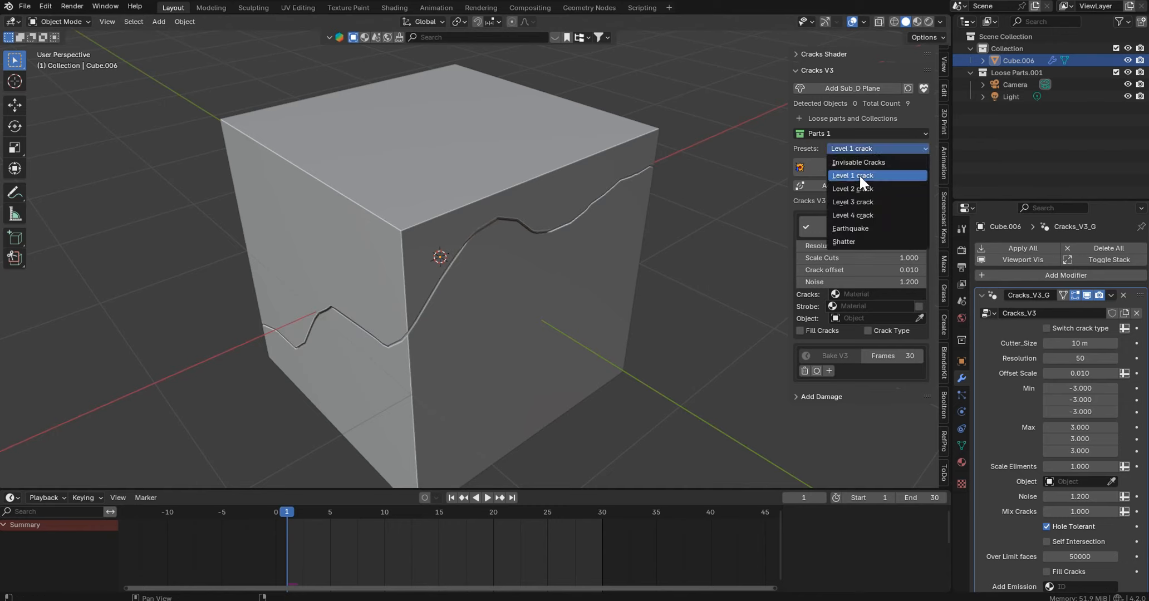
{"action": "left_click", "coordinate": [854, 188]}
{"action": "middle_click_drag", "start_coordinate": [708, 199], "coordinate": [617, 113]}
- Try the Level 3 crack and Level 4 crack presets on the cube
{"action": "left_click", "coordinate": [843, 148]}
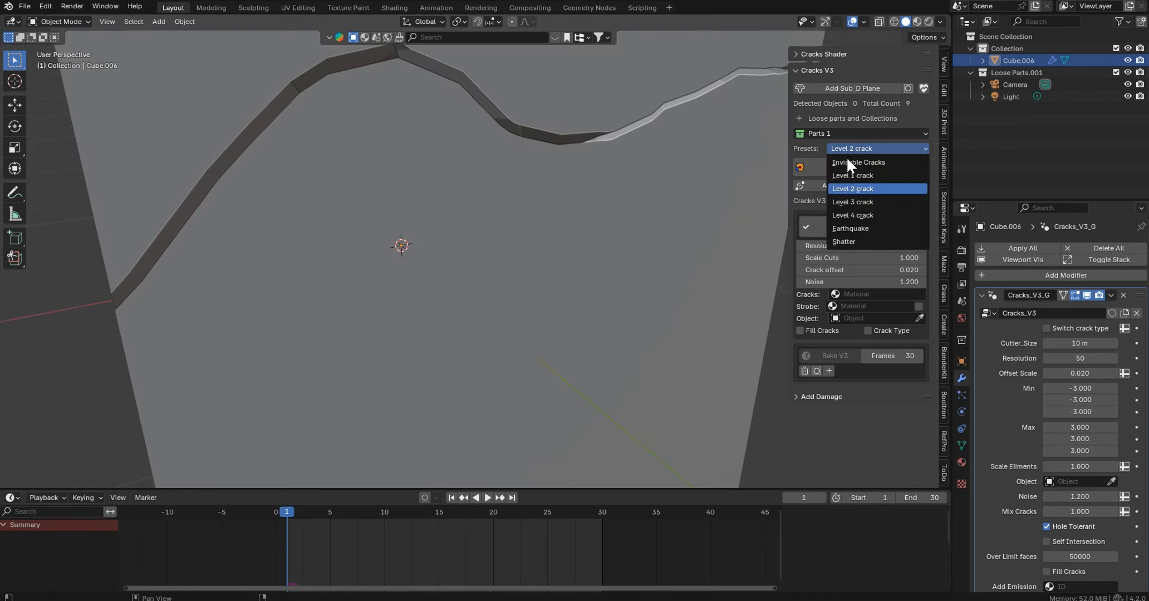
{"action": "left_click", "coordinate": [851, 199]}
{"action": "left_click", "coordinate": [860, 147]}
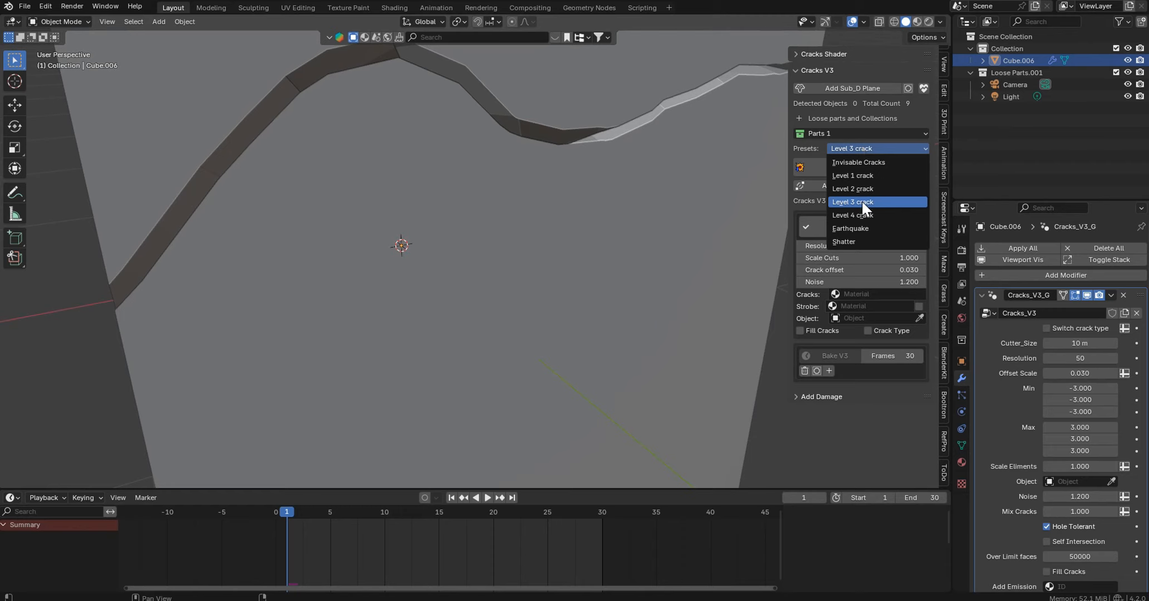
{"action": "left_click", "coordinate": [862, 211]}
{"action": "left_click", "coordinate": [868, 148]}
{"action": "left_click", "coordinate": [866, 215]}
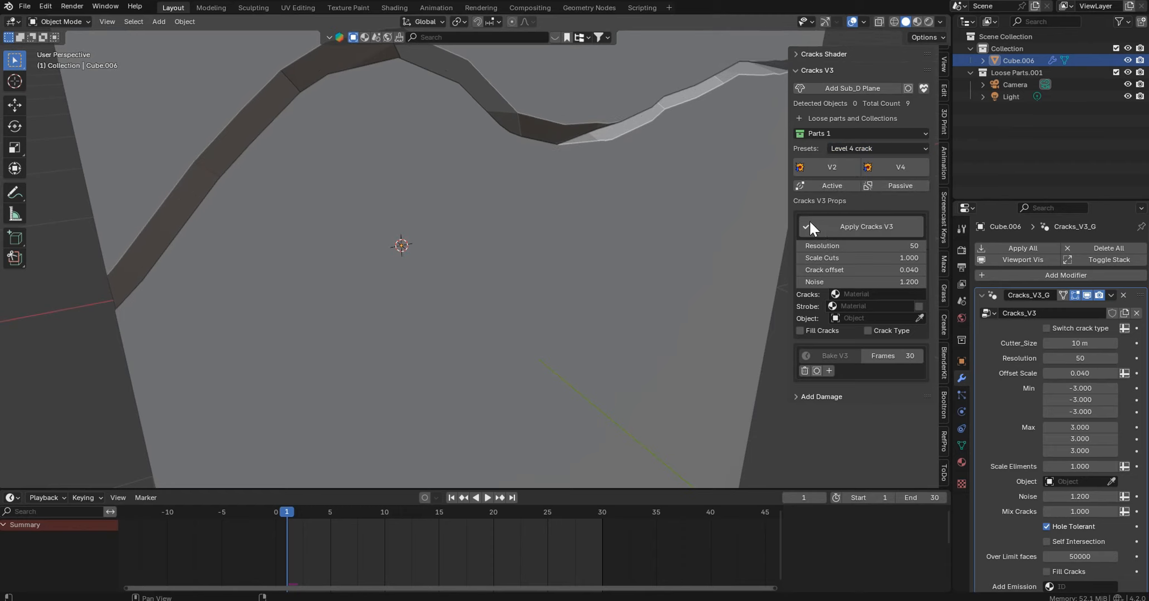
- Try the Earthquake and Shatter presets on the cube and look over the crack patterns
{"action": "left_click", "coordinate": [869, 149]}
{"action": "left_click", "coordinate": [869, 227]}
{"action": "scroll", "coordinate": [552, 154], "scroll_direction": "down", "scroll_amount": 2}
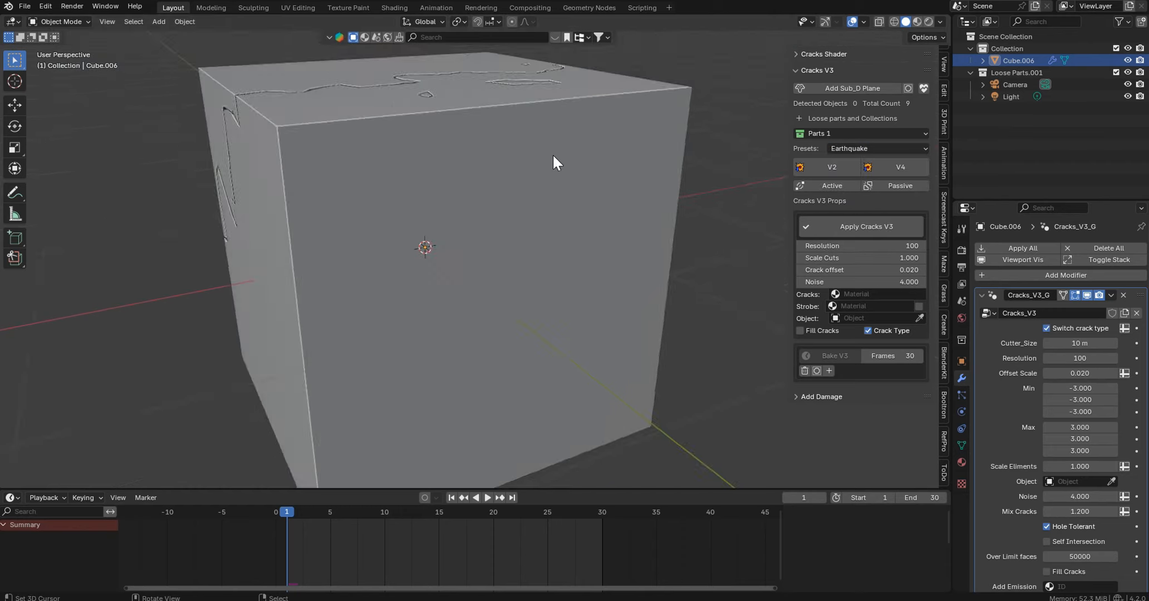
{"action": "middle_click_drag", "start_coordinate": [553, 154], "coordinate": [592, 192]}
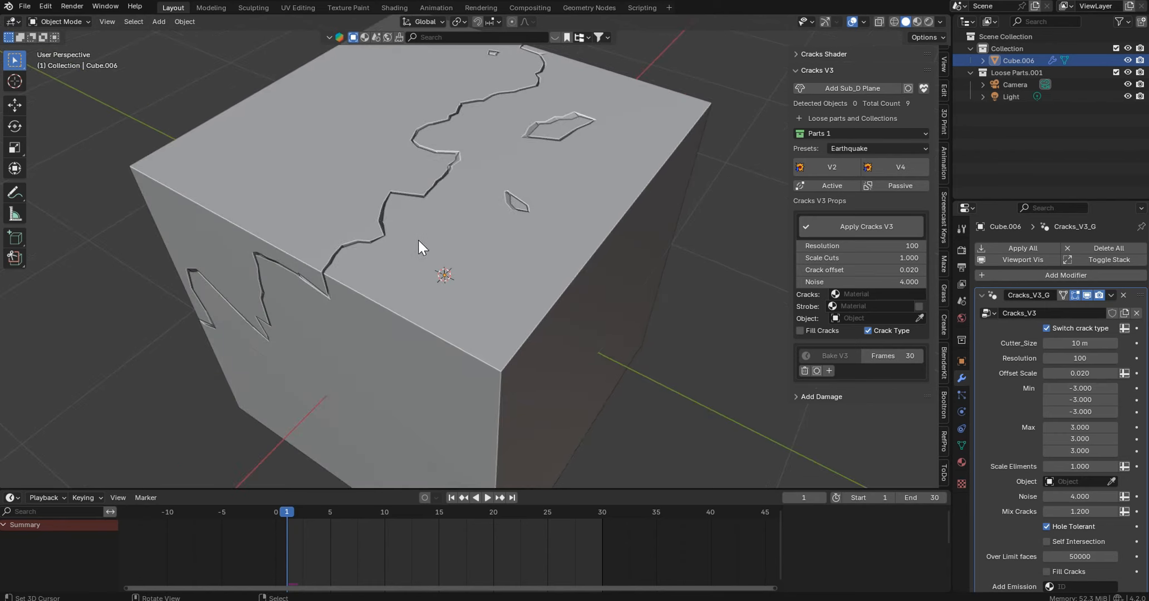
{"action": "left_click", "coordinate": [868, 146]}
{"action": "left_click", "coordinate": [868, 239]}
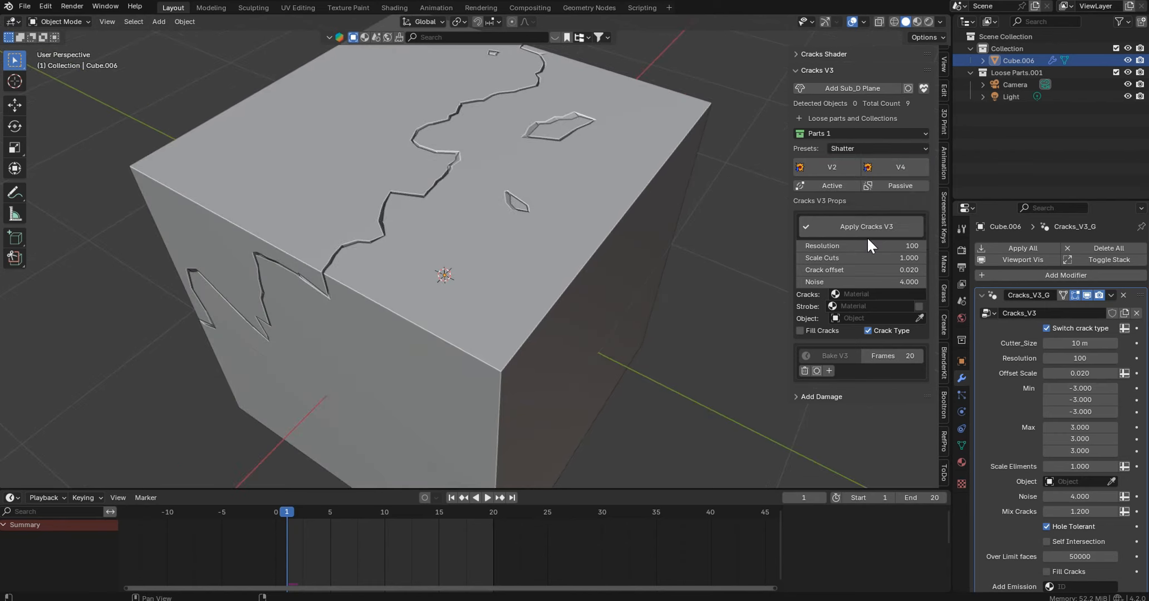
{"action": "middle_click_drag", "start_coordinate": [712, 205], "coordinate": [675, 209]}
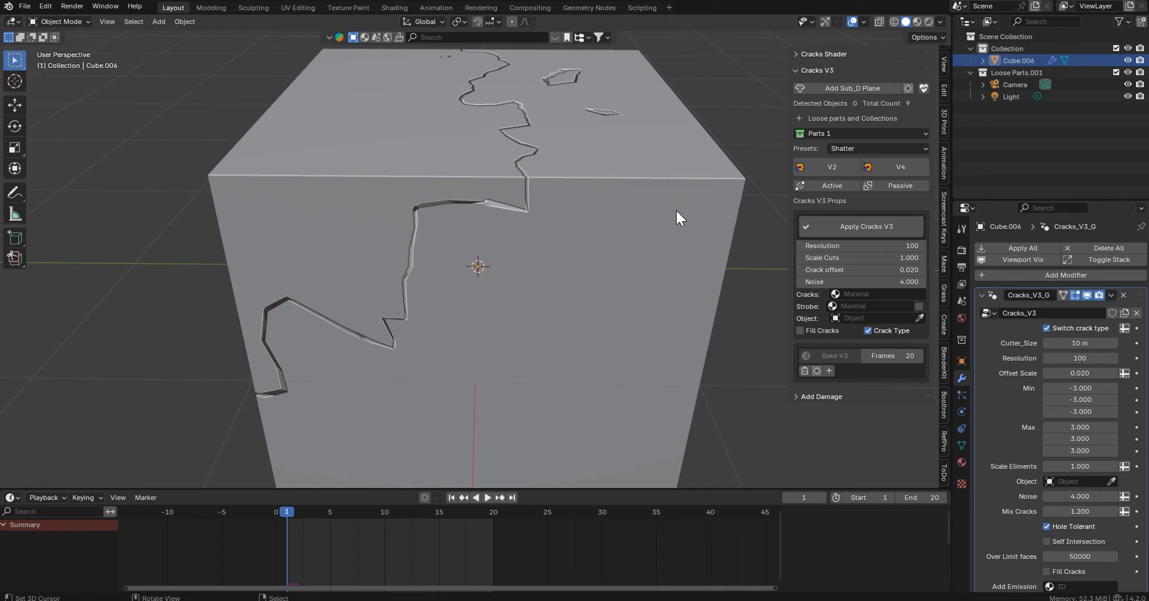
- Apply the Level 1 crack preset to the cube and play the animation up to frame 10
{"action": "left_click", "coordinate": [875, 144]}
{"action": "left_click", "coordinate": [878, 171]}
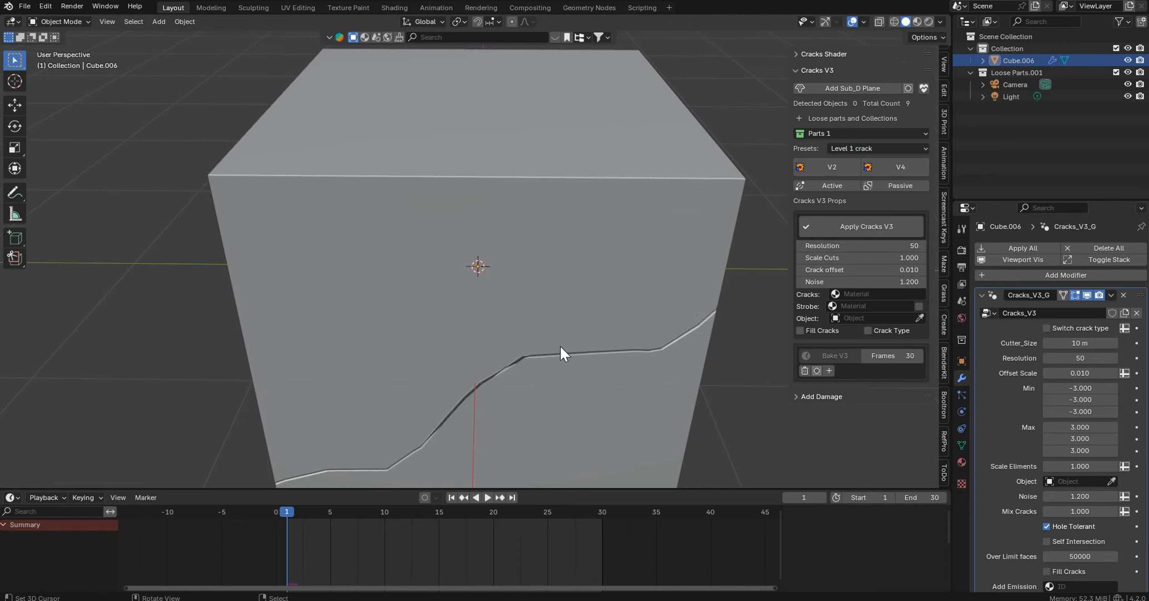
{"action": "scroll", "coordinate": [529, 368], "scroll_direction": "down", "scroll_amount": 5}
{"action": "key", "text": "space"}
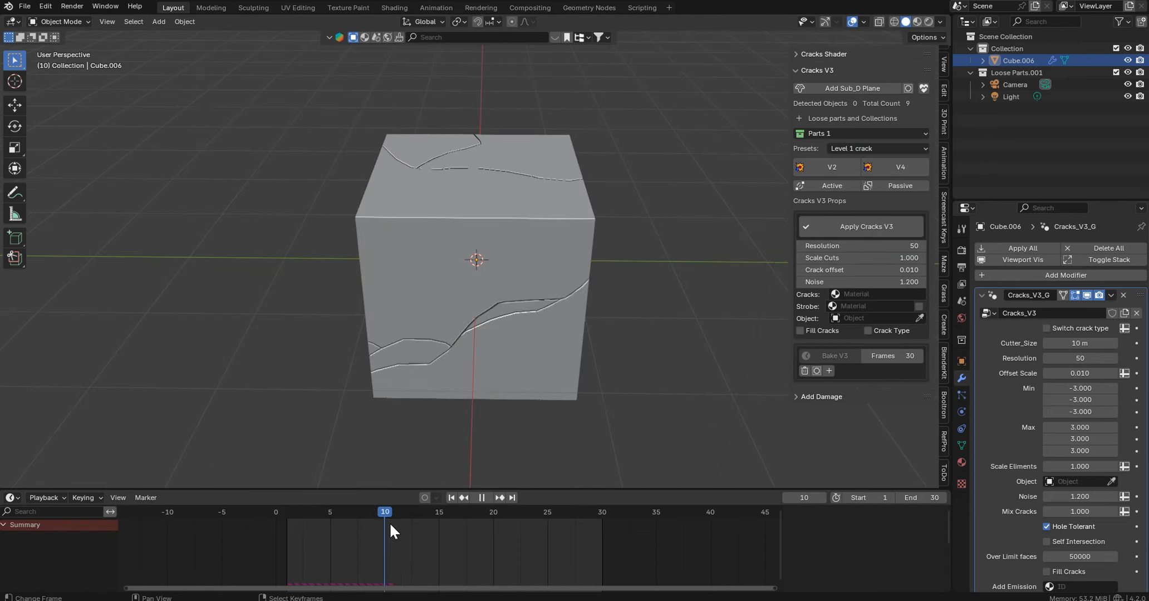
{"action": "key", "text": "space"}
{"action": "middle_click_drag", "start_coordinate": [390, 479], "coordinate": [563, 378]}
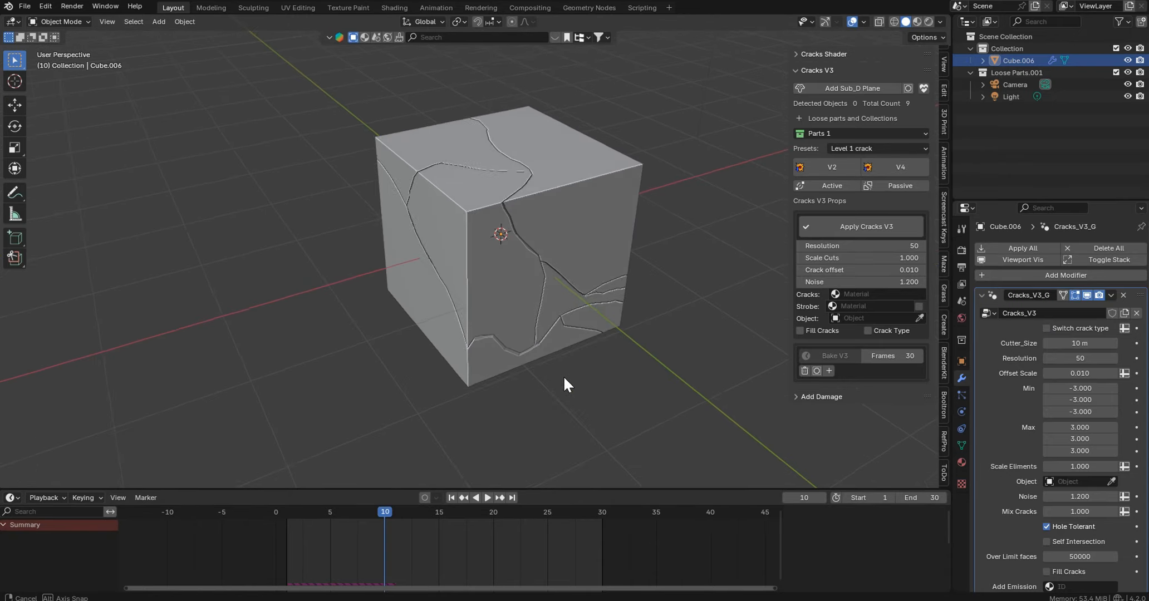
{"action": "scroll", "coordinate": [607, 324], "scroll_direction": "up", "scroll_amount": 6}
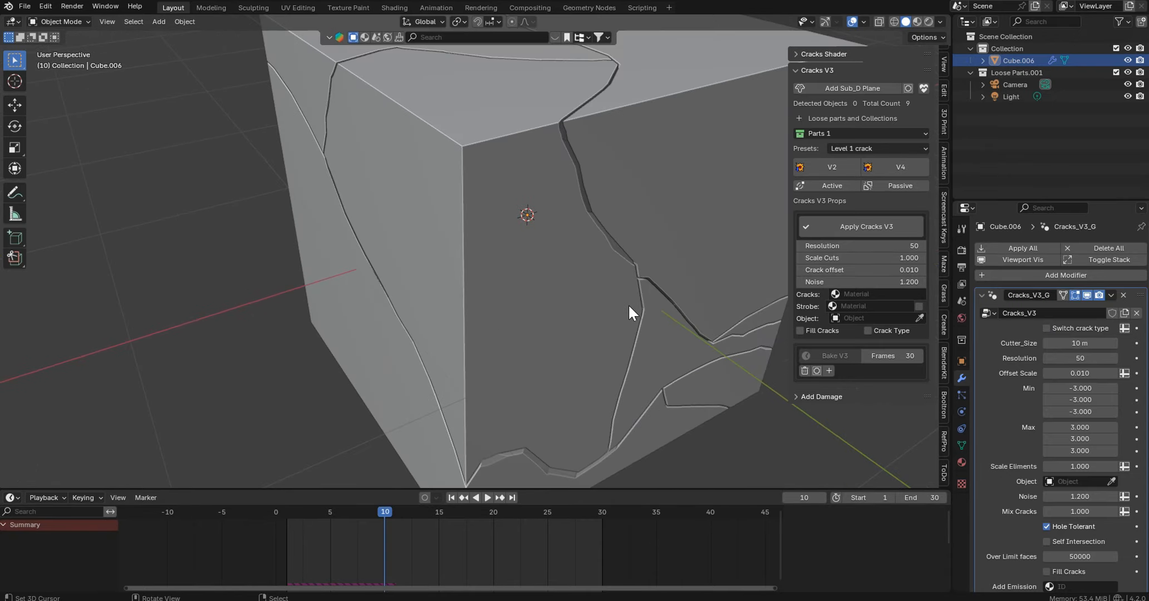
- In Material Preview shading, add the Cracks Shader and assign the Cracks_RGB material to the cracks
{"action": "left_click", "coordinate": [917, 21]}
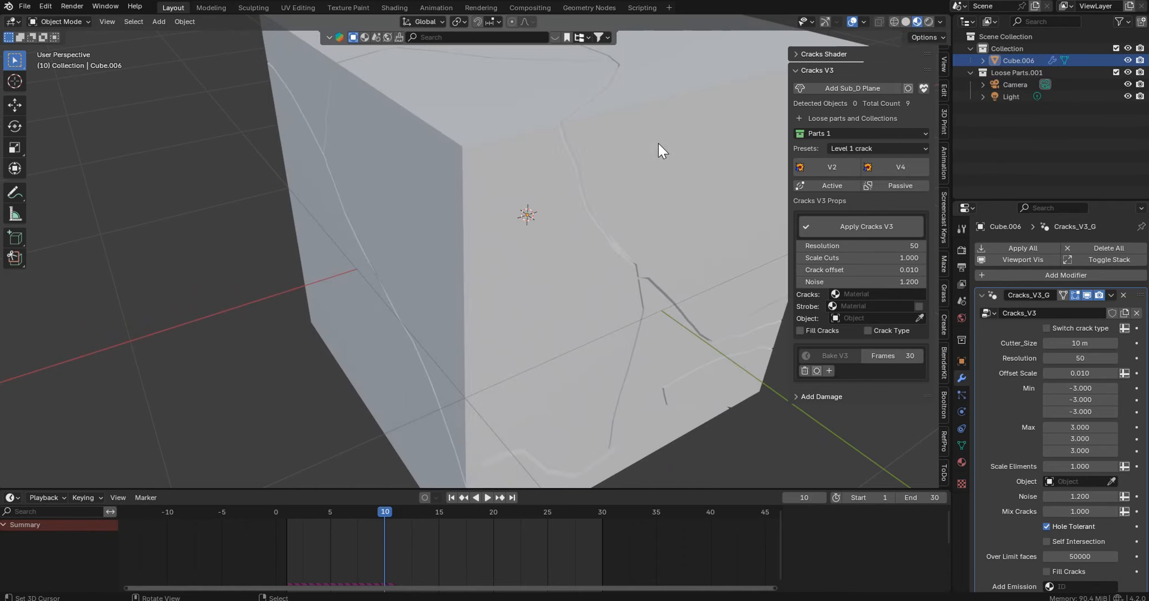
{"action": "middle_click_drag", "start_coordinate": [658, 143], "coordinate": [597, 192]}
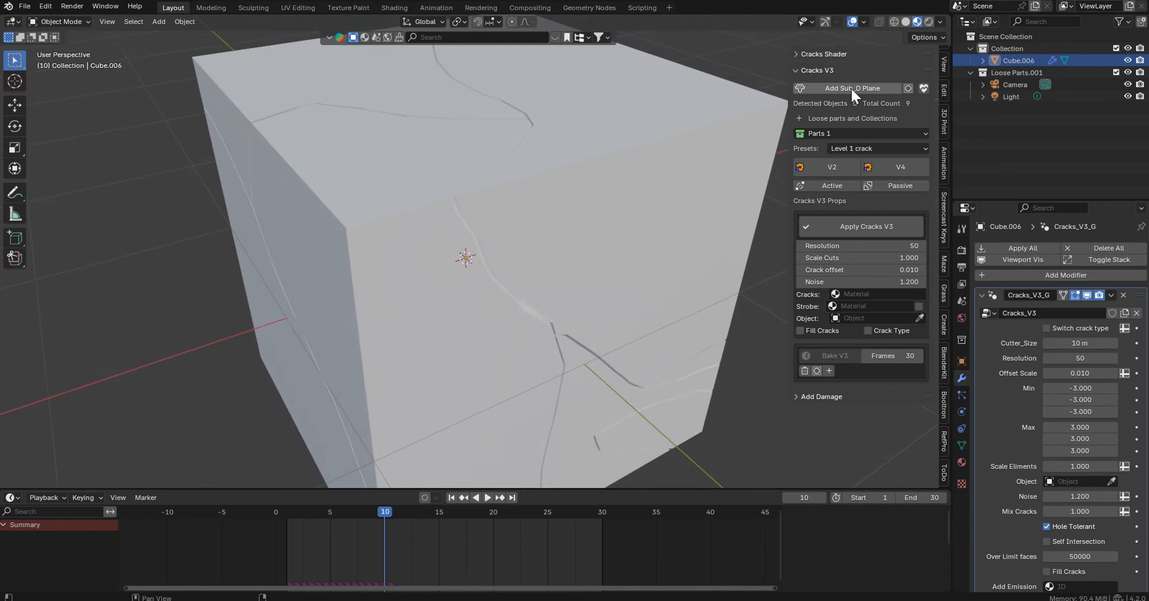
{"action": "left_click", "coordinate": [817, 52]}
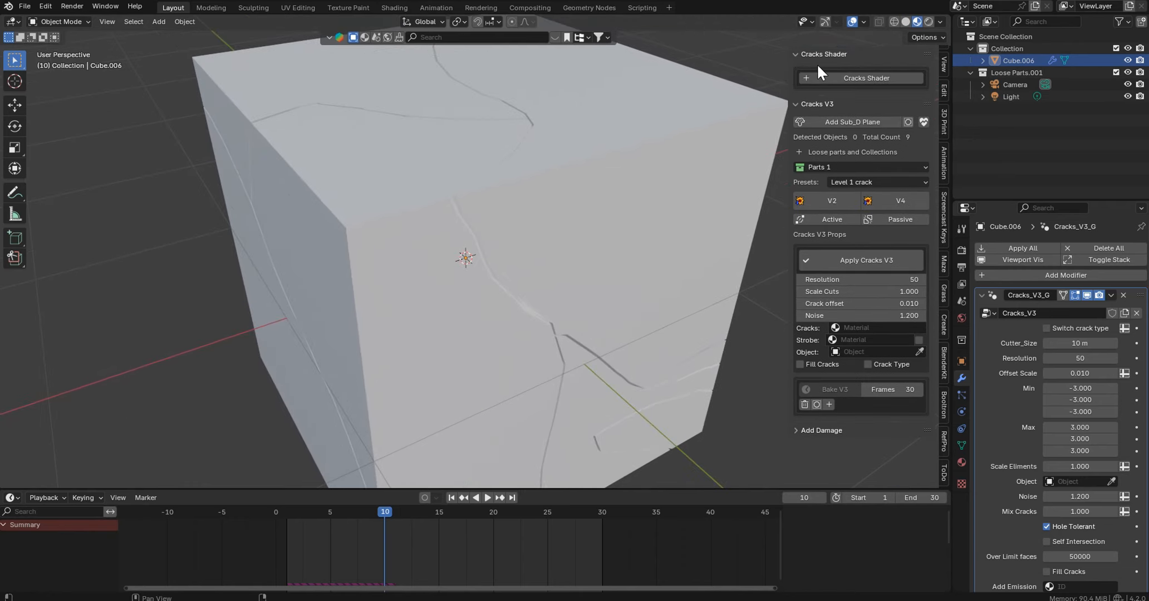
{"action": "left_click", "coordinate": [859, 78]}
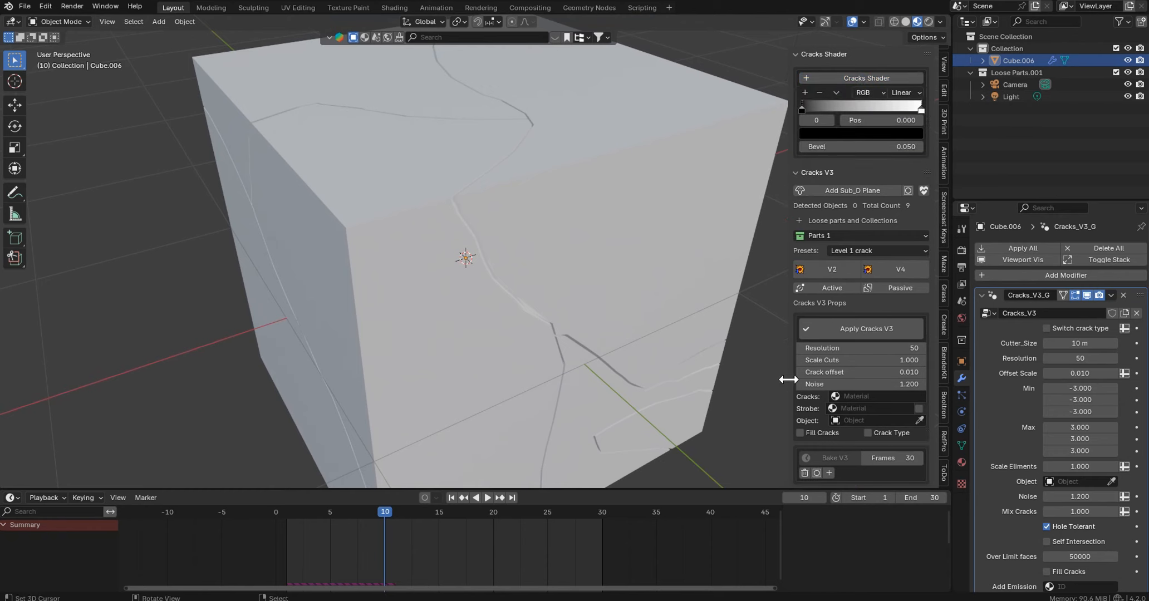
{"action": "left_click", "coordinate": [830, 397]}
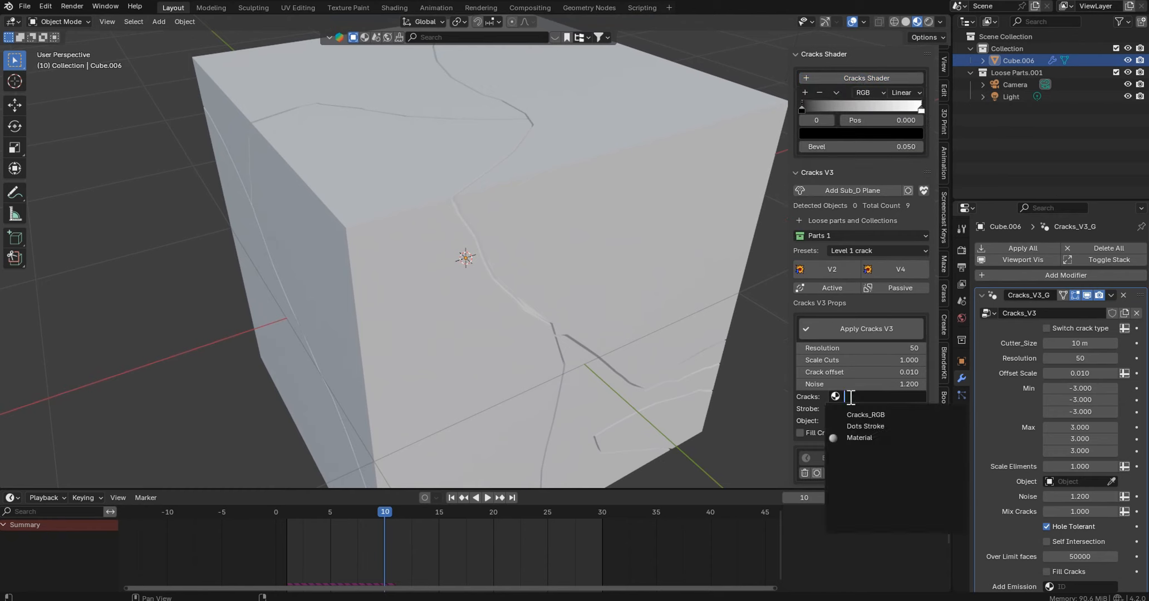
{"action": "left_click", "coordinate": [886, 416]}
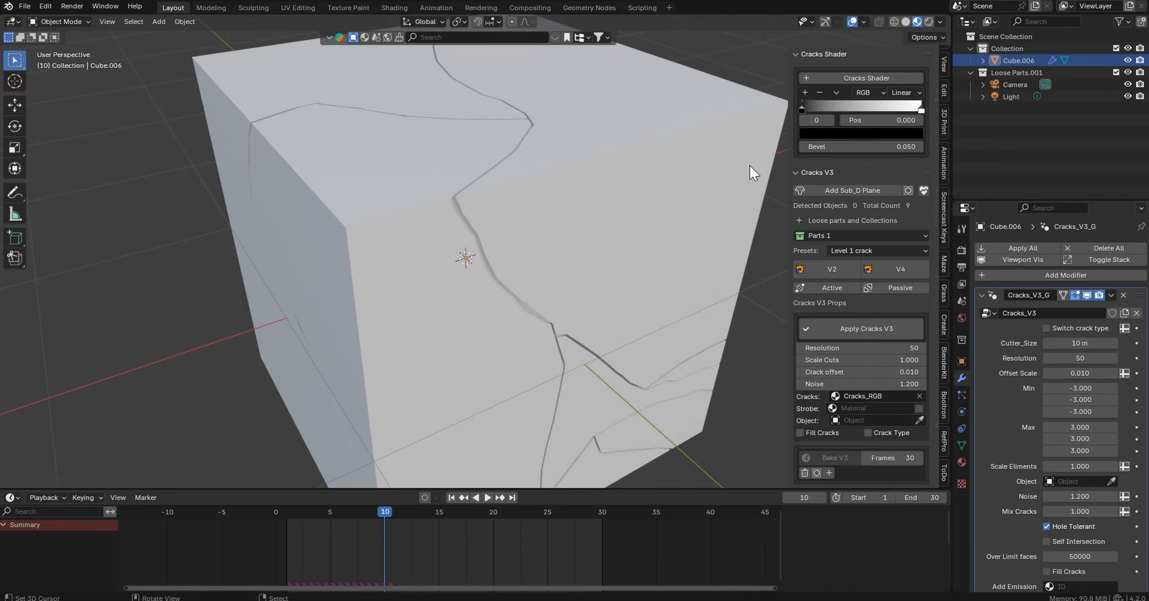
- Move the crack shader's first colour stop to position 0.543 and make it fully saturated green at value 1.000
{"action": "left_click_drag", "start_coordinate": [802, 108], "coordinate": [870, 117]}
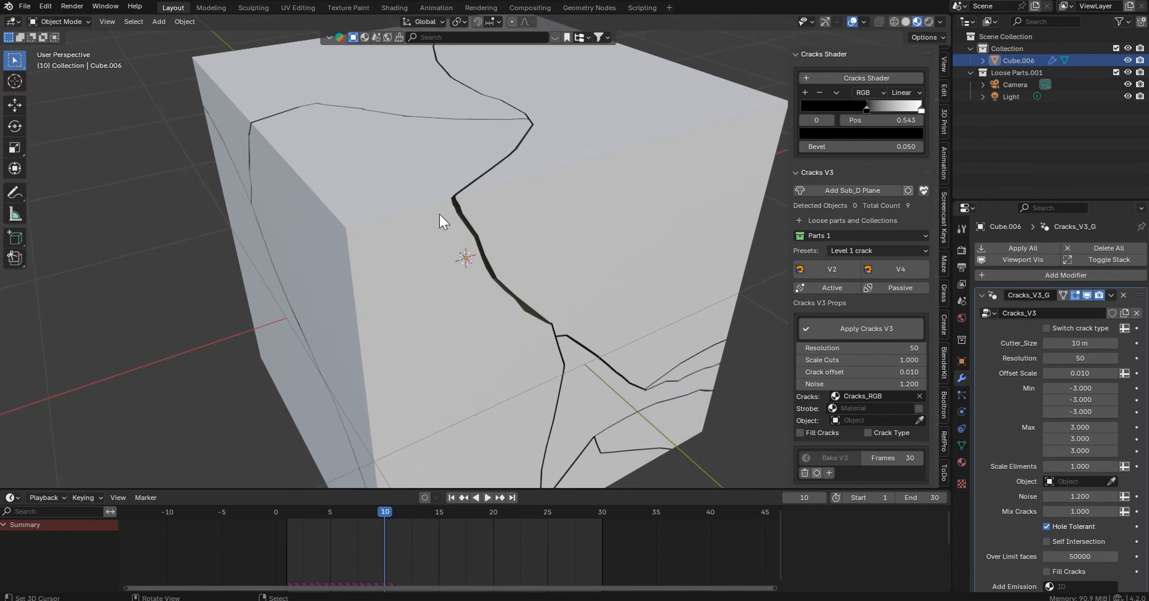
{"action": "left_click", "coordinate": [867, 133]}
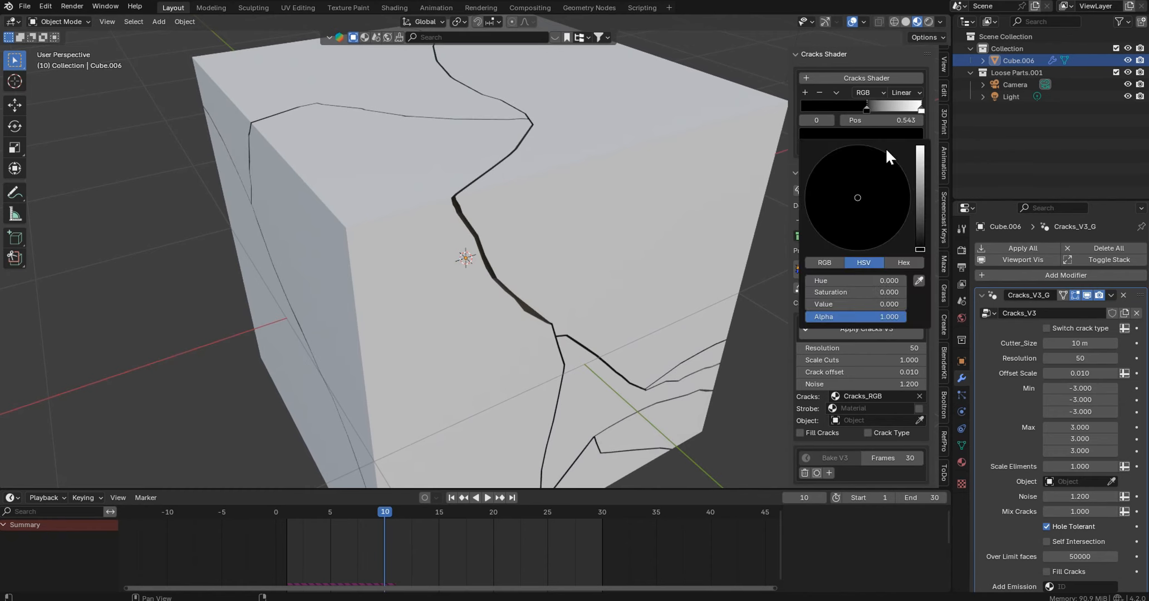
{"action": "left_click_drag", "start_coordinate": [916, 245], "coordinate": [920, 146]}
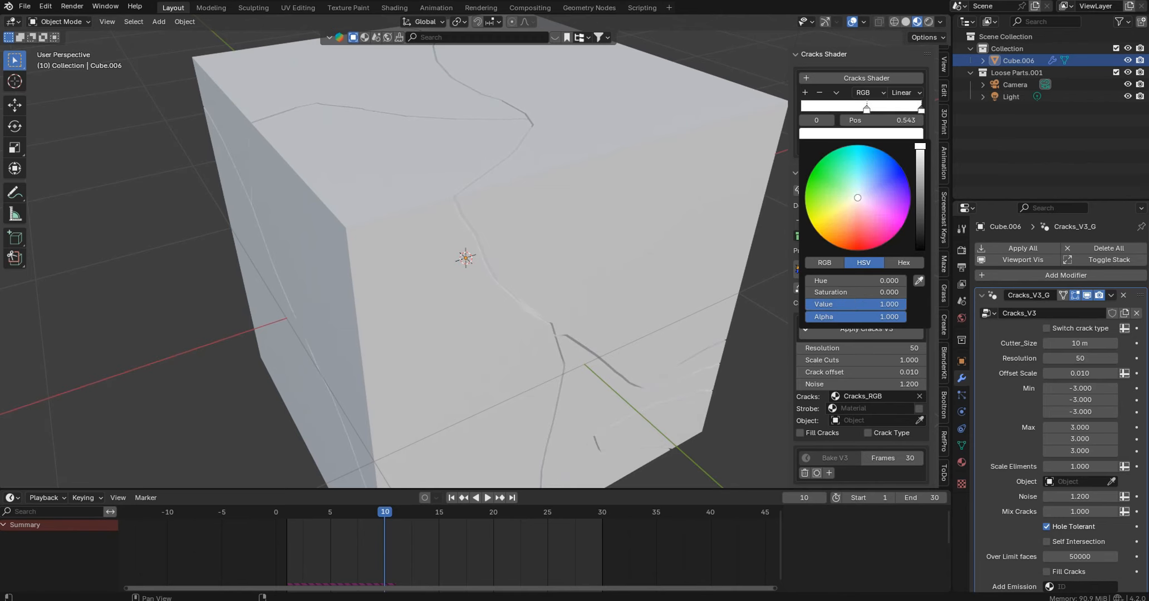
{"action": "left_click_drag", "start_coordinate": [869, 194], "coordinate": [813, 169]}
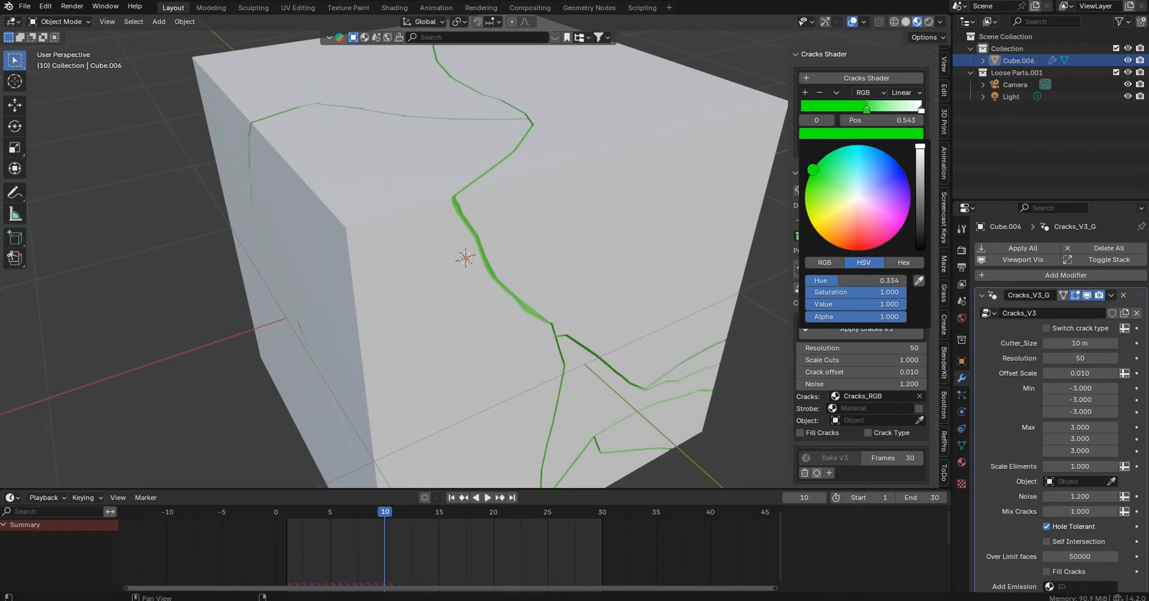
- Set the crack shader's last colour stop to a bright, fully saturated orange
{"action": "left_click", "coordinate": [921, 107]}
{"action": "left_click", "coordinate": [900, 136]}
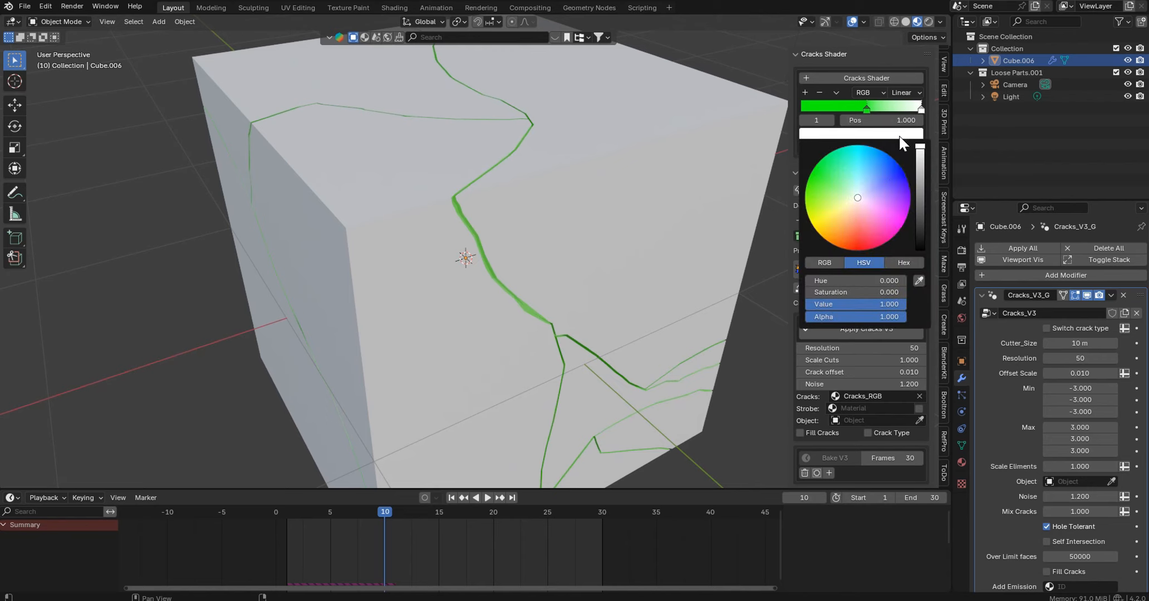
{"action": "left_click_drag", "start_coordinate": [858, 198], "coordinate": [833, 243]}
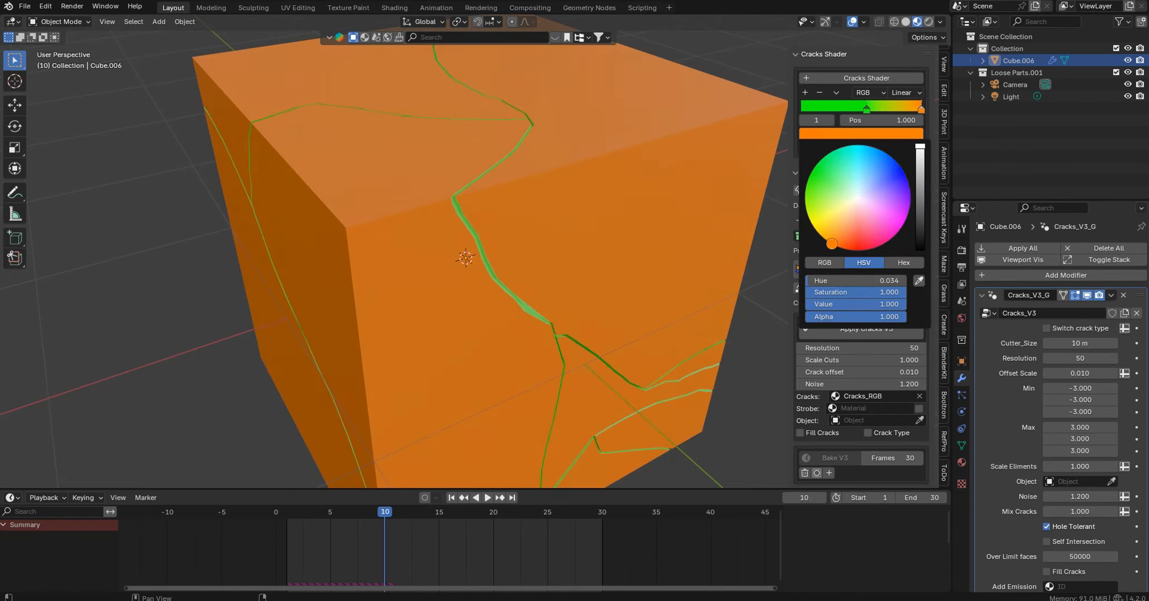
- Play the crack animation, scrub the timeline to frame 9 and examine the coloured cracks around the cube
{"action": "middle_click_drag", "start_coordinate": [598, 238], "coordinate": [522, 314]}
{"action": "left_click_drag", "start_coordinate": [383, 512], "coordinate": [278, 535]}
{"action": "key", "text": "space"}
{"action": "left_click_drag", "start_coordinate": [432, 566], "coordinate": [373, 562]}
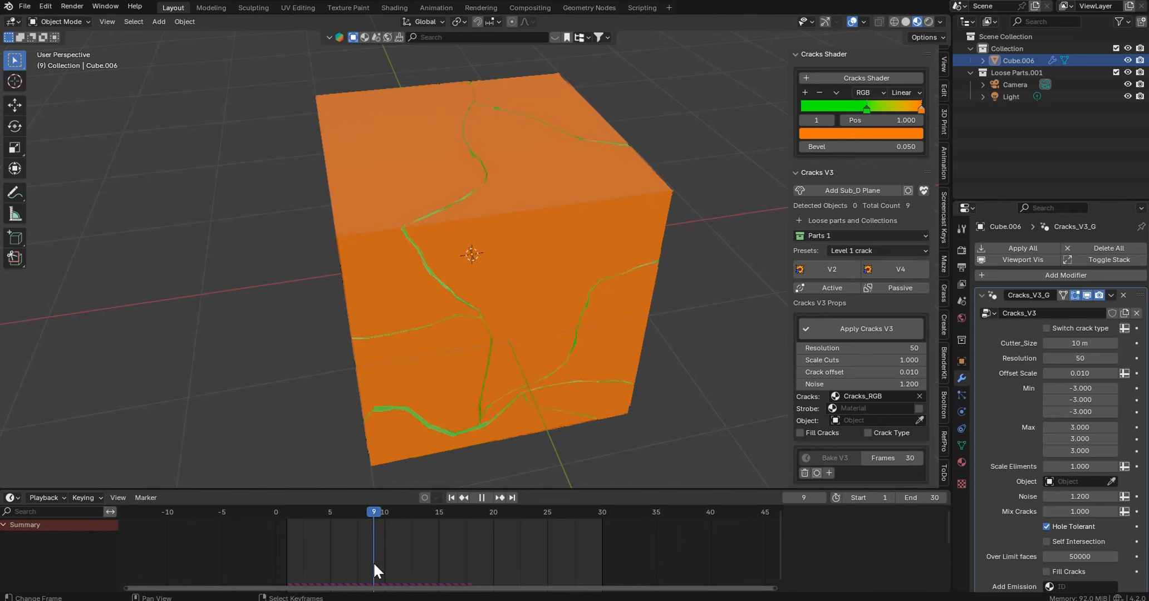
{"action": "mouse_move", "coordinate": [413, 334]}
{"action": "middle_mouse_down"}
{"action": "mouse_move", "coordinate": [490, 314]}
{"action": "mouse_move", "coordinate": [429, 321]}
{"action": "middle_mouse_up"}
{"action": "scroll", "coordinate": [462, 310], "scroll_direction": "up", "scroll_amount": 1}
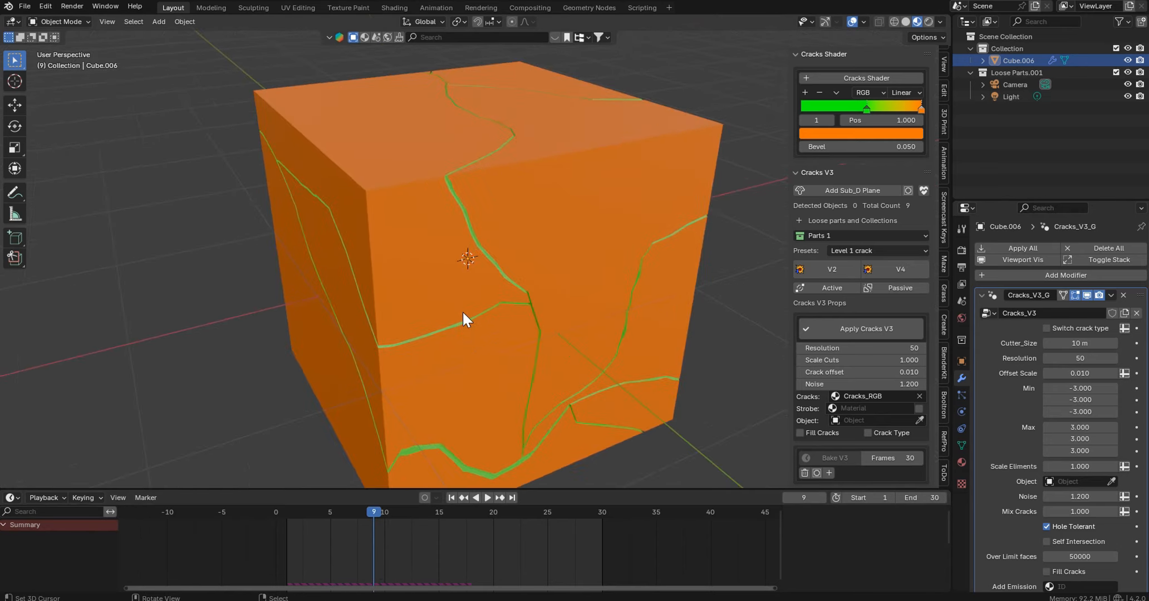
{"action": "scroll", "coordinate": [462, 311], "scroll_direction": "down", "scroll_amount": 4, "text": "shift"}
{"action": "scroll", "coordinate": [576, 273], "scroll_direction": "down", "scroll_amount": 1}
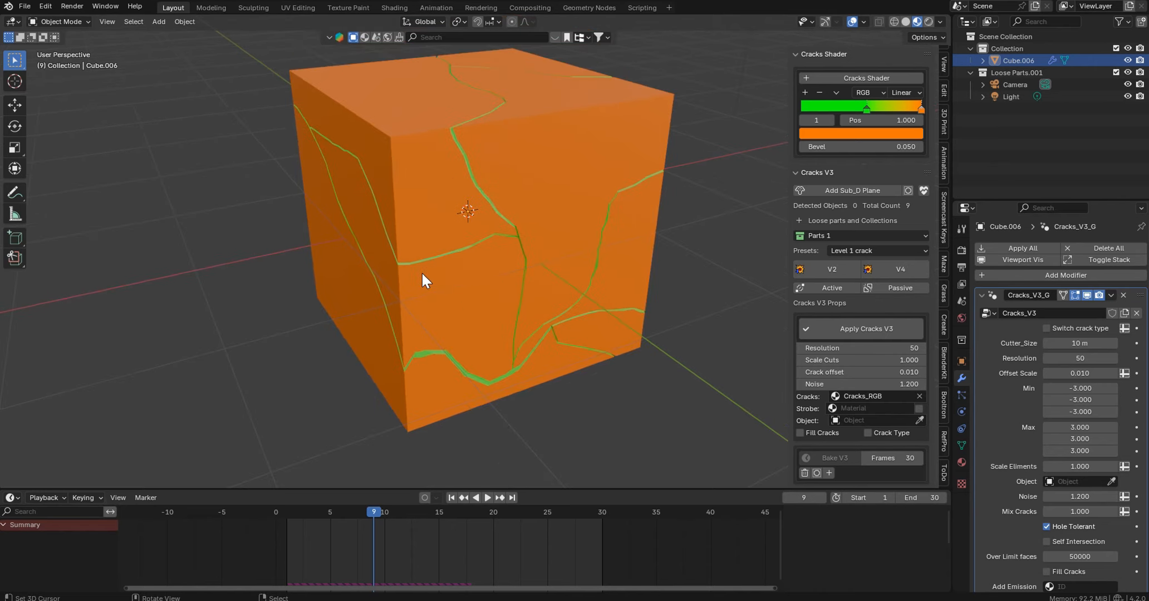
- Save the Blender file and move the timeline back to frame 1
{"action": "key", "text": "ctrl+s"}
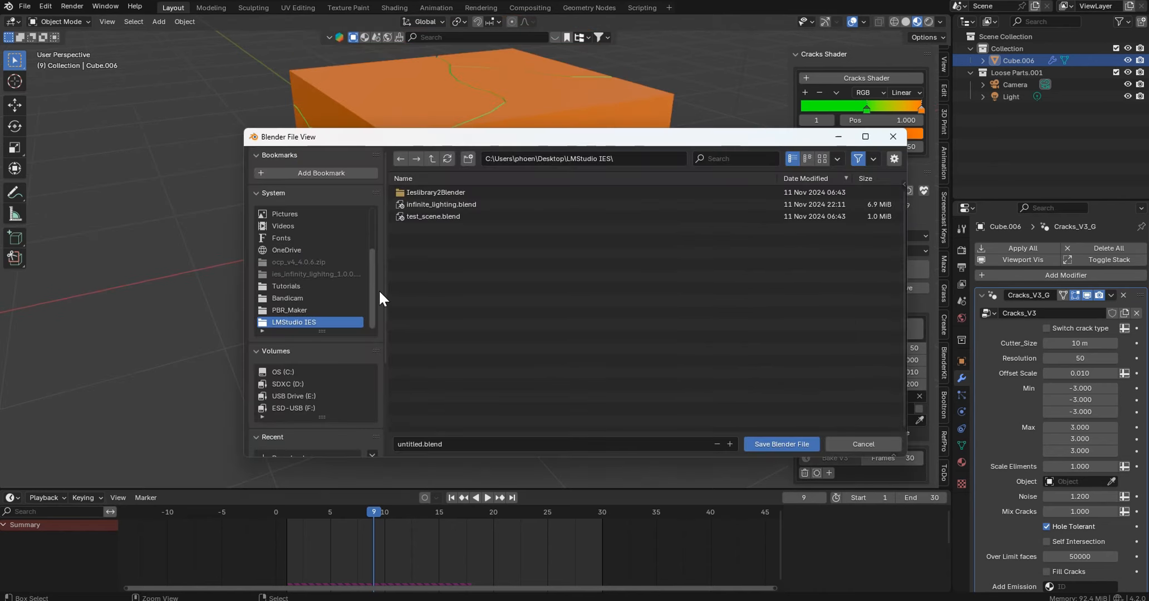
{"action": "left_click", "coordinate": [752, 441]}
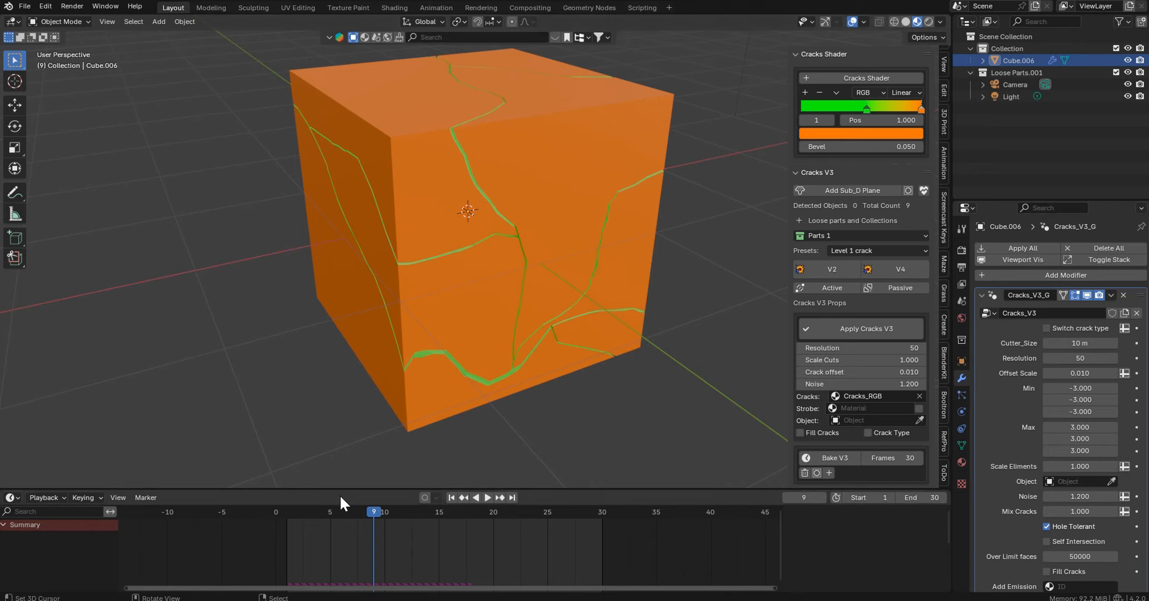
{"action": "left_click_drag", "start_coordinate": [361, 510], "coordinate": [287, 512]}
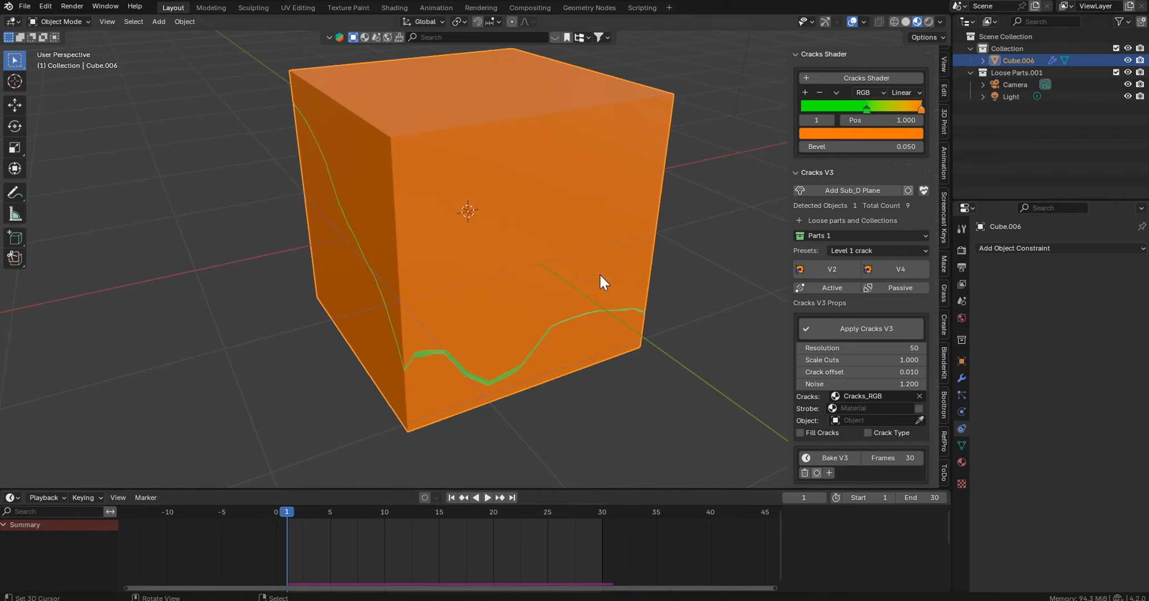
- Play the crack animation and stop the timeline at frame 17
{"action": "left_click", "coordinate": [804, 472]}
{"action": "key", "text": "space"}
{"action": "left_click_drag", "start_coordinate": [504, 522], "coordinate": [462, 525]}
{"action": "key", "text": "space"}
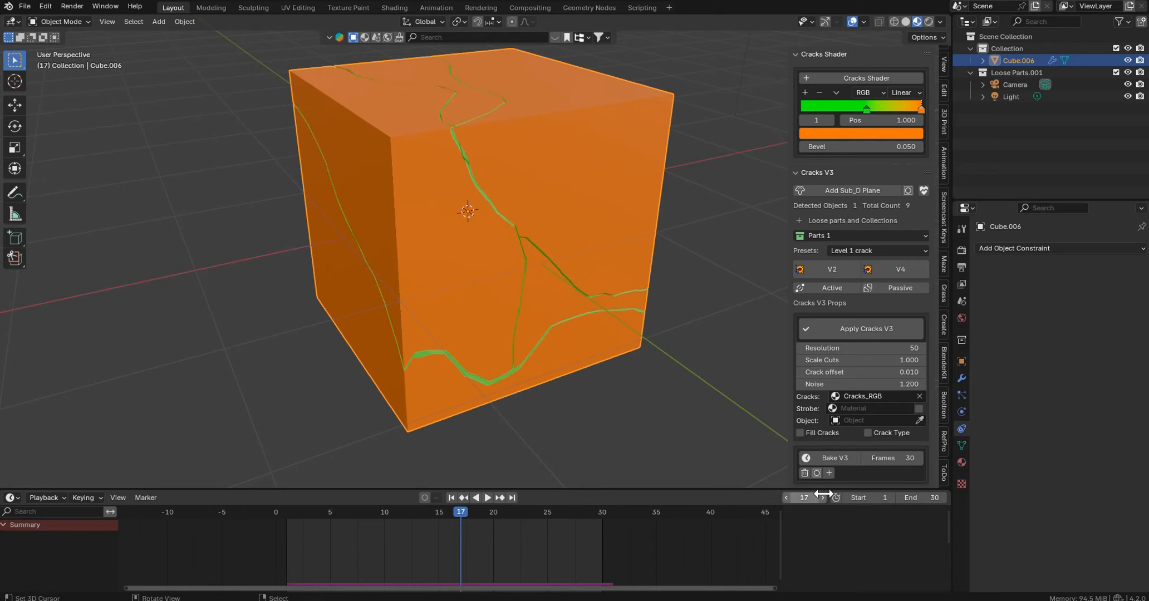
- Bake the cracks over 17 frames and scrub the timeline back to frame 7
{"action": "left_click", "coordinate": [901, 459]}
{"action": "type", "text": "17"}
{"action": "key", "text": "Return"}
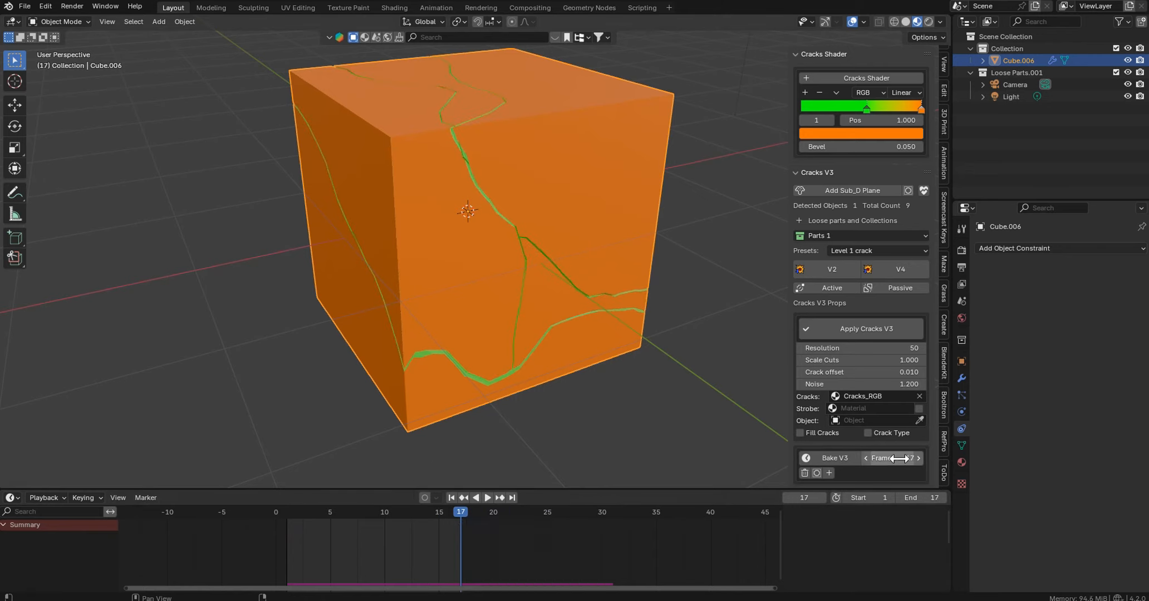
{"action": "left_click", "coordinate": [824, 457]}
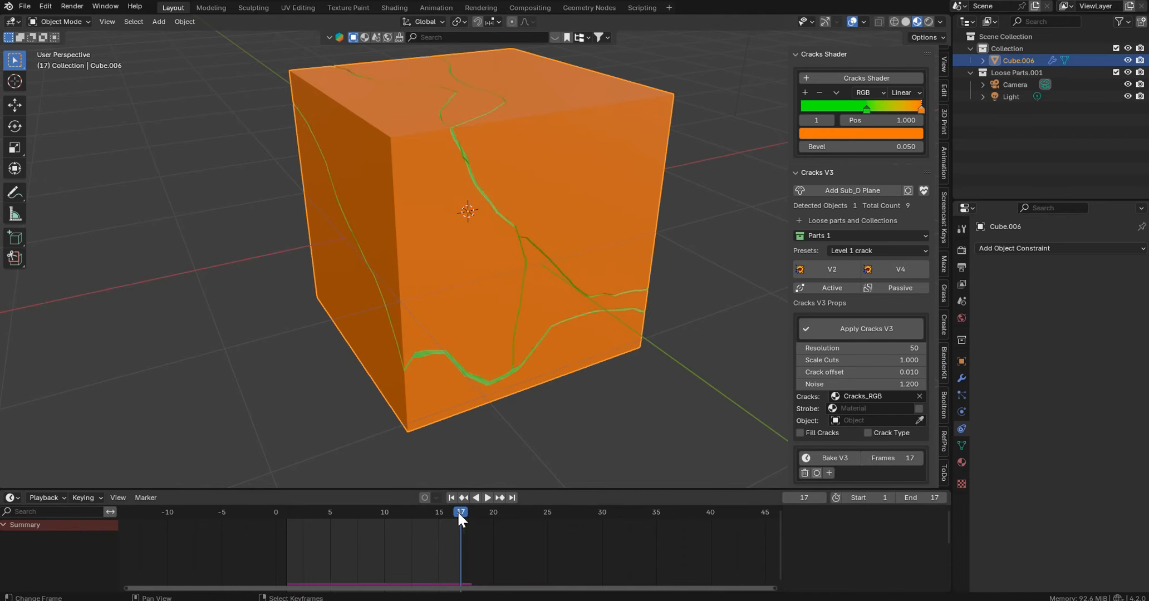
{"action": "left_click_drag", "start_coordinate": [458, 514], "coordinate": [352, 521]}
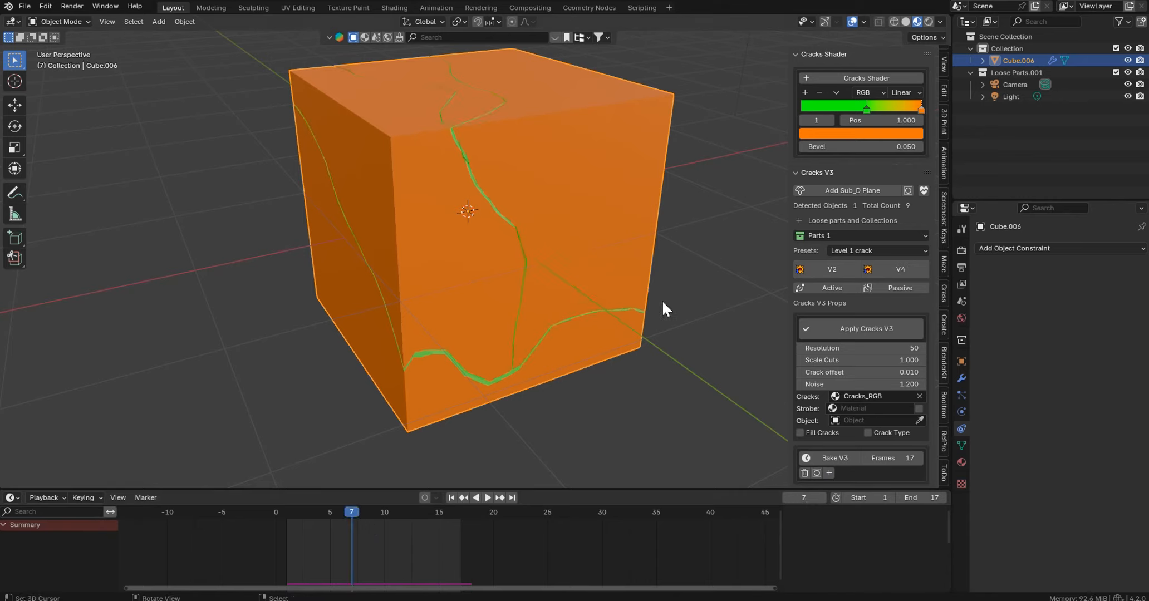
- Play the baked crack animation, scrub the timeline to frame 11 and examine the cracks from several sides of the cube
{"action": "middle_click_drag", "start_coordinate": [662, 300], "coordinate": [398, 380]}
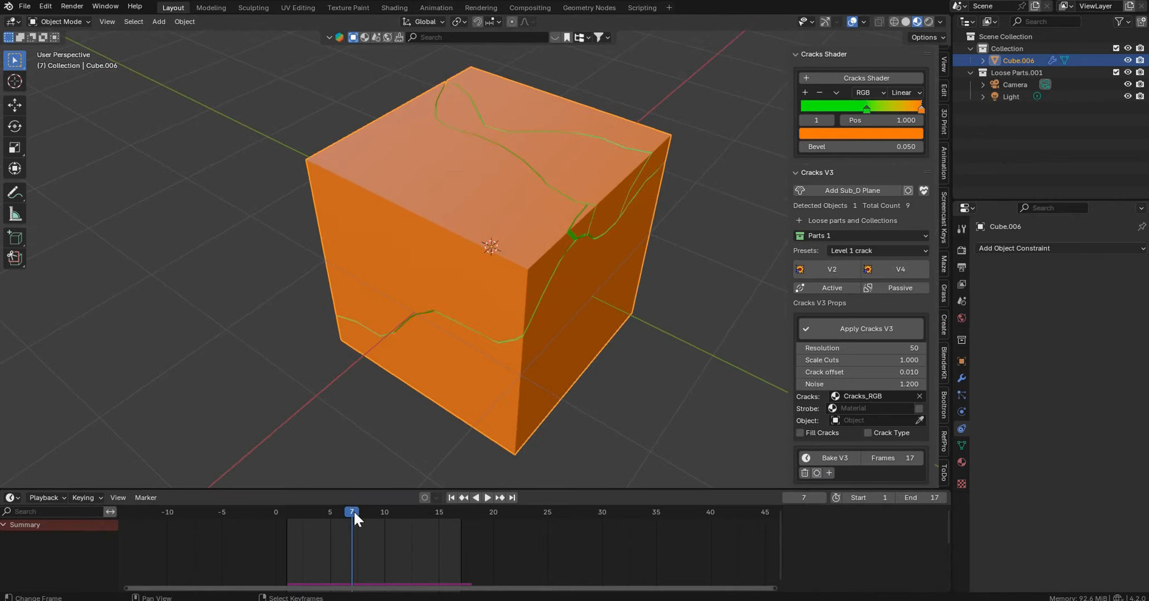
{"action": "key", "text": "space"}
{"action": "left_click_drag", "start_coordinate": [354, 559], "coordinate": [393, 566]}
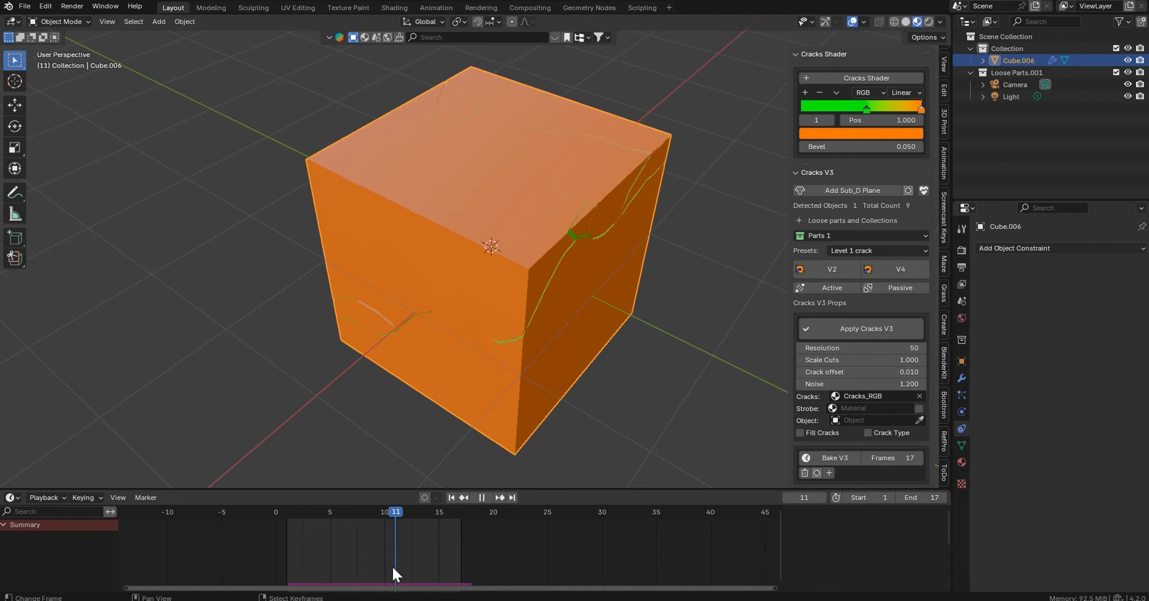
{"action": "key", "text": "space"}
{"action": "middle_click_drag", "start_coordinate": [629, 342], "coordinate": [562, 170]}
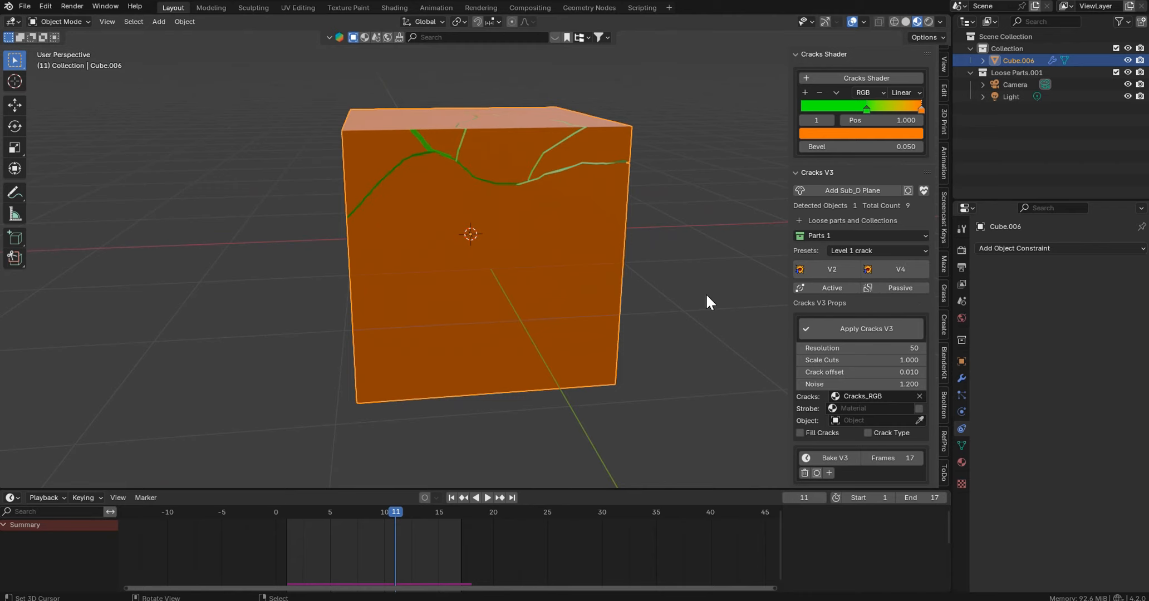
{"action": "middle_click_drag", "start_coordinate": [705, 293], "coordinate": [828, 290]}
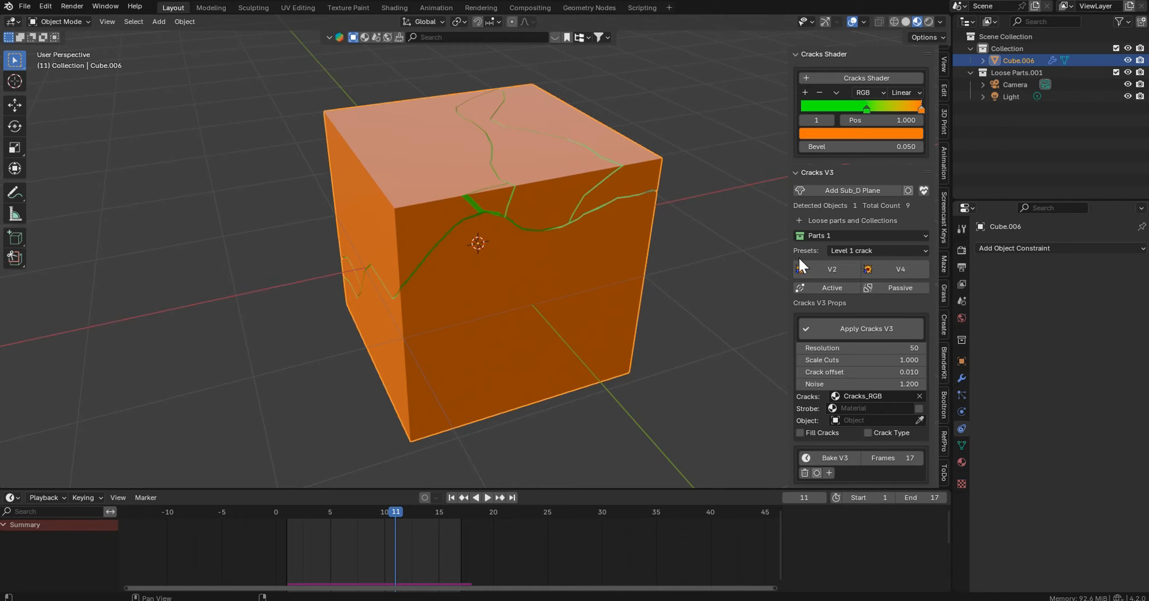
{"action": "scroll", "coordinate": [773, 440], "scroll_direction": "down", "scroll_amount": 3}
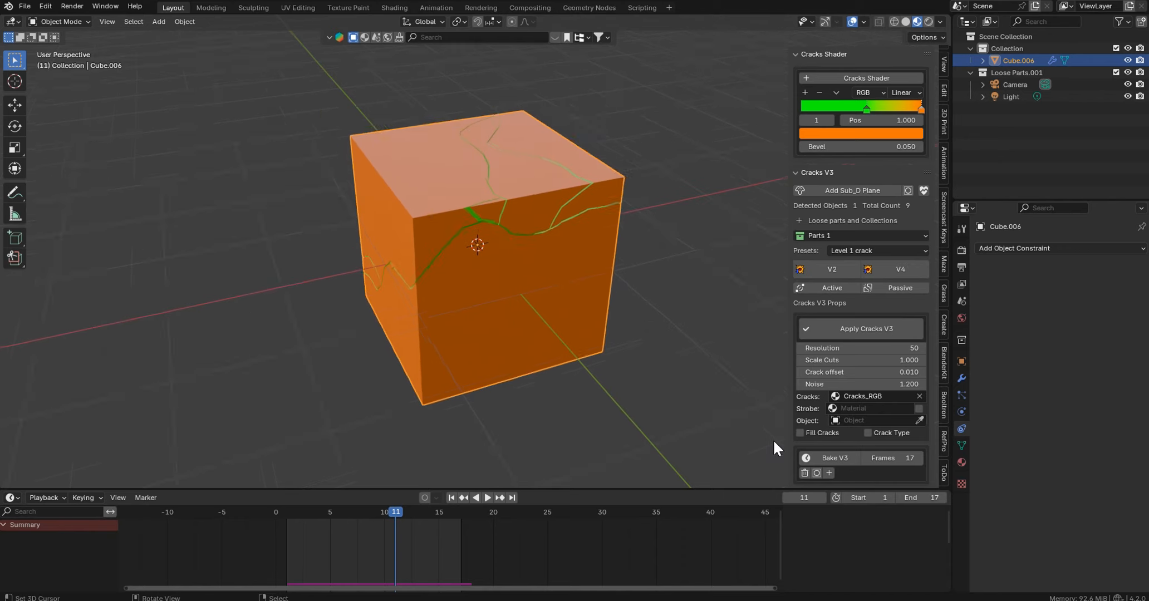
{"action": "scroll", "coordinate": [626, 267], "scroll_direction": "up", "scroll_amount": 6}
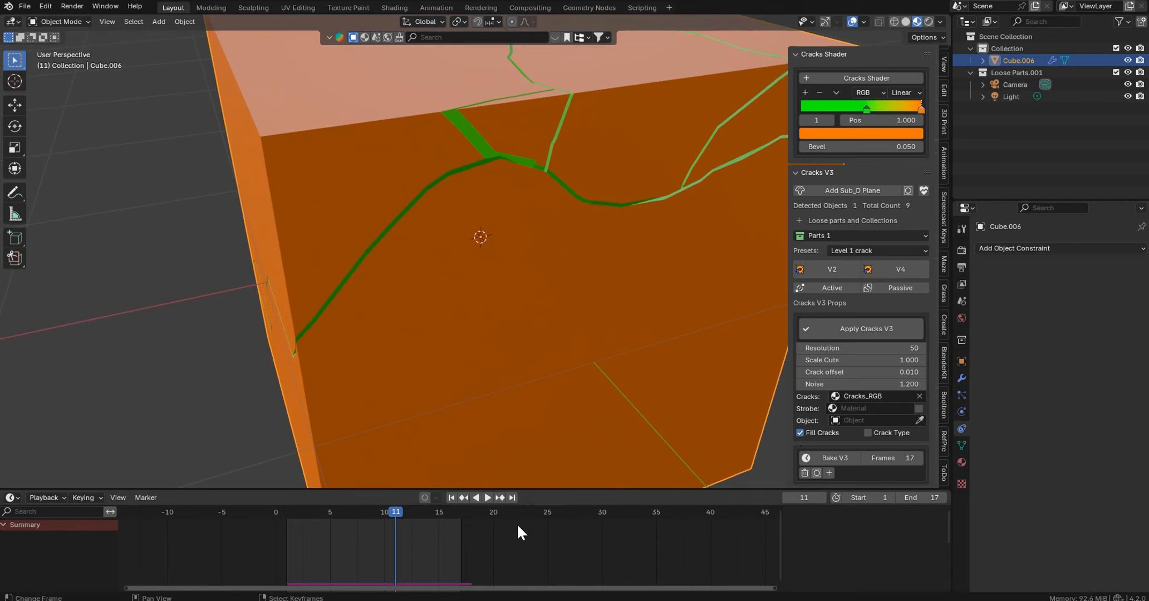
- Switch Fill Cracks off, delete the crack bake and return the timeline to frame 1
{"action": "left_click", "coordinate": [800, 432]}
{"action": "left_click", "coordinate": [805, 473]}
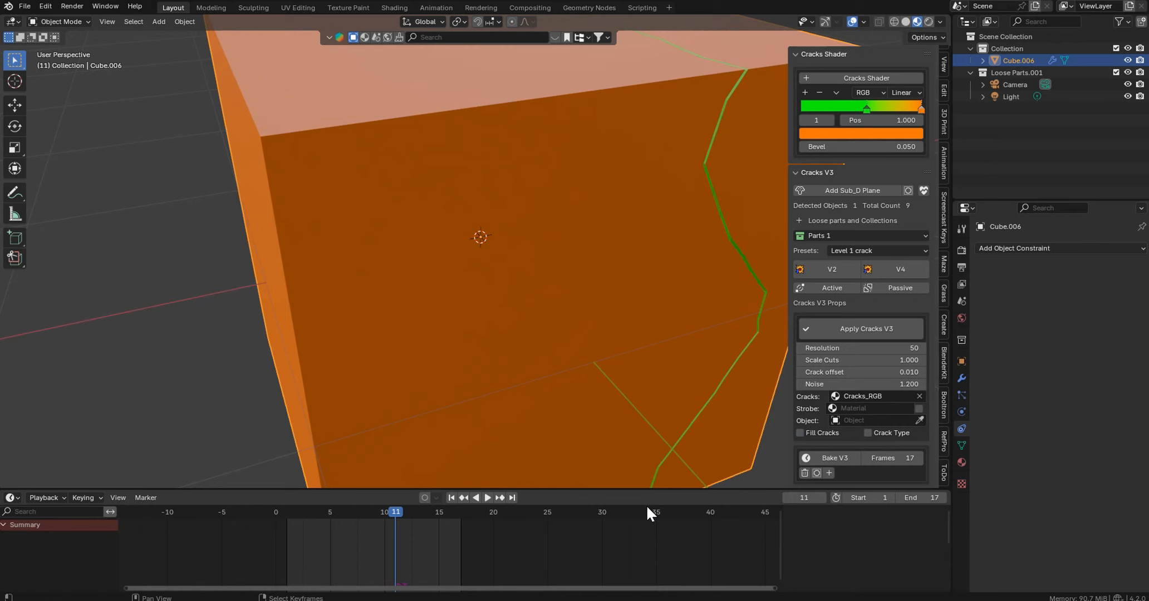
{"action": "key", "text": "shift+Left"}
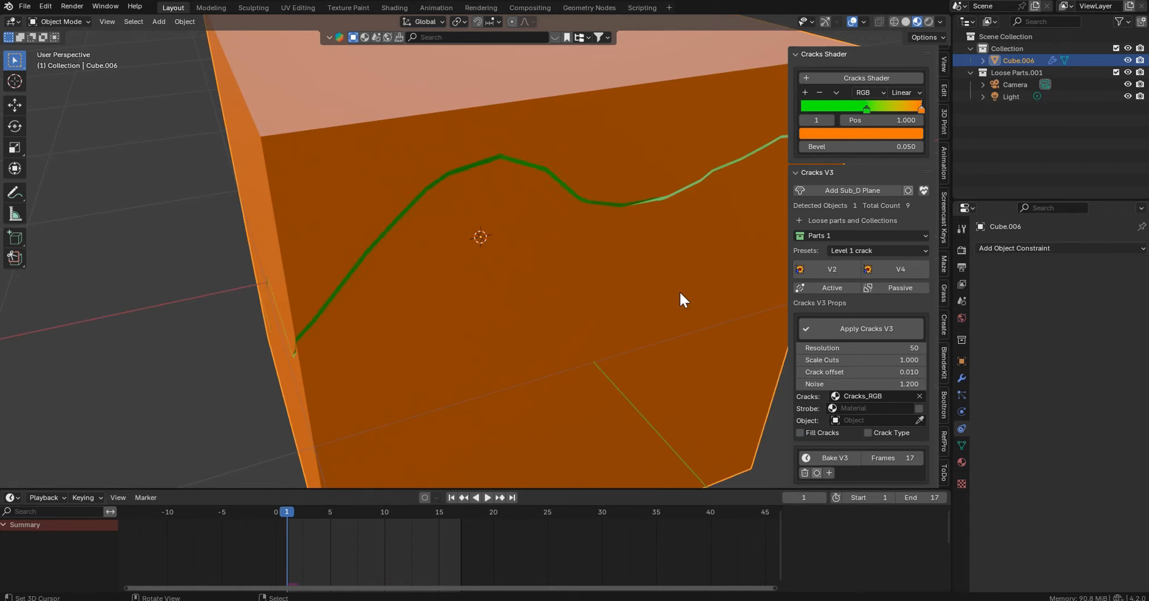
- Switch Fill Cracks on for the cube and examine the filled crack up close at frame 1
{"action": "middle_click_drag", "start_coordinate": [680, 293], "coordinate": [595, 296]}
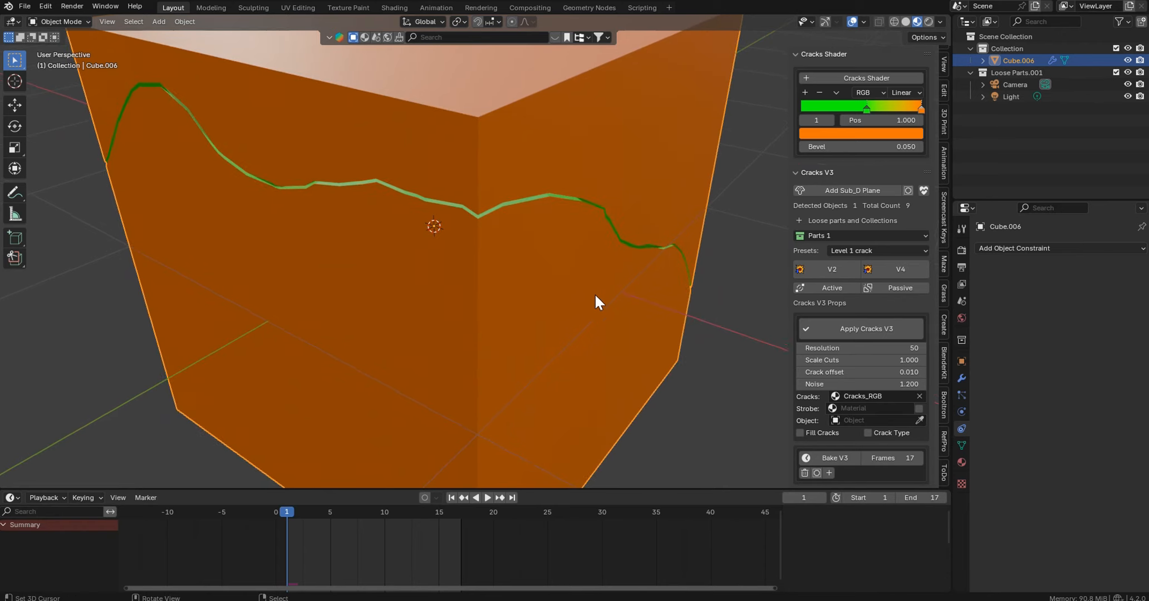
{"action": "left_click", "coordinate": [801, 432]}
{"action": "scroll", "coordinate": [546, 200], "scroll_direction": "up", "scroll_amount": 2}
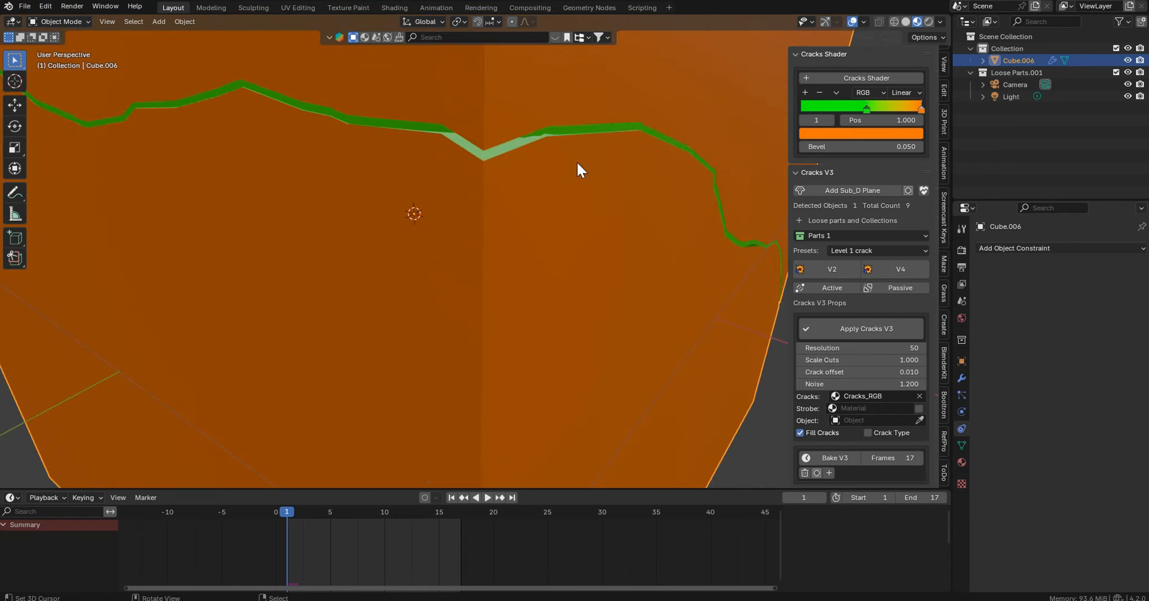
{"action": "middle_click_drag", "start_coordinate": [231, 71], "coordinate": [310, 102]}
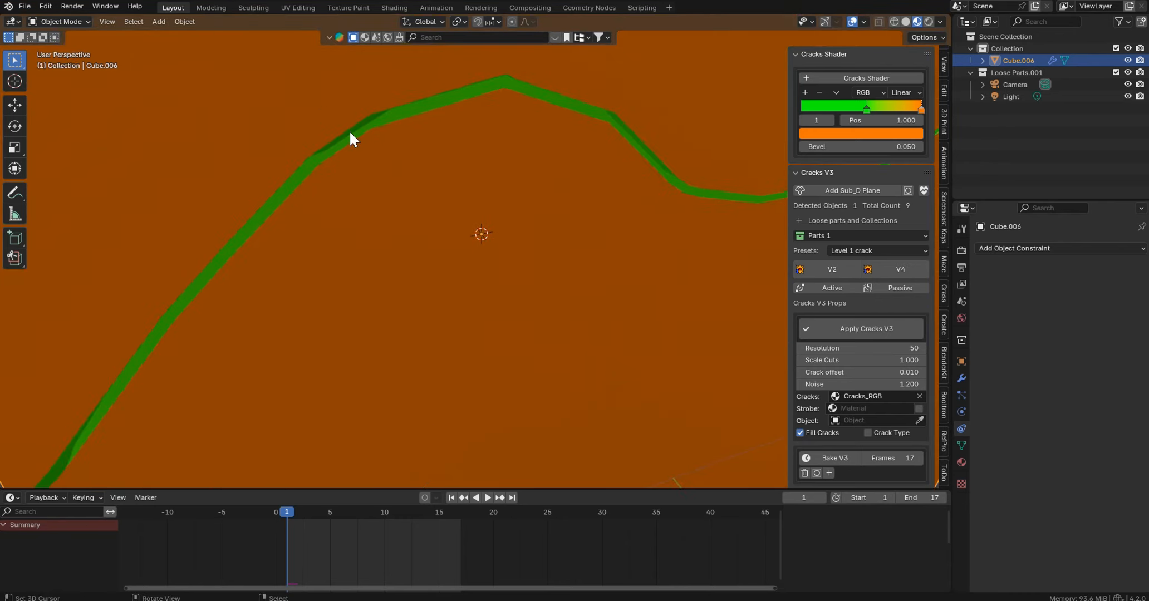
{"action": "scroll", "coordinate": [350, 131], "scroll_direction": "down", "scroll_amount": 4}
{"action": "scroll", "coordinate": [614, 361], "scroll_direction": "down", "scroll_amount": 1}
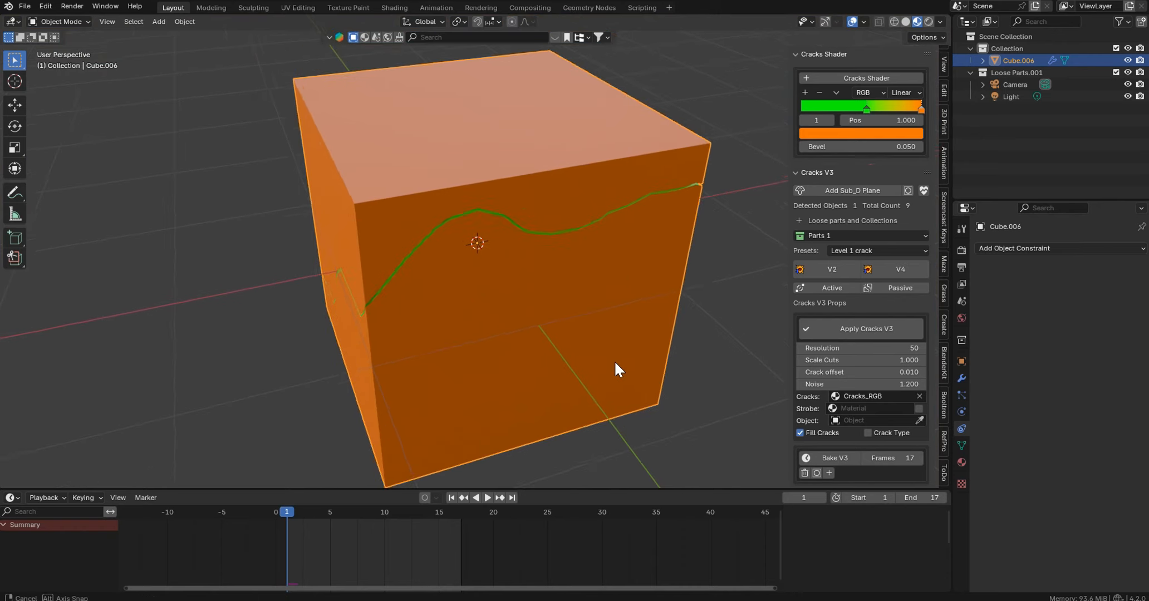
{"action": "middle_click_drag", "start_coordinate": [614, 360], "coordinate": [619, 369]}
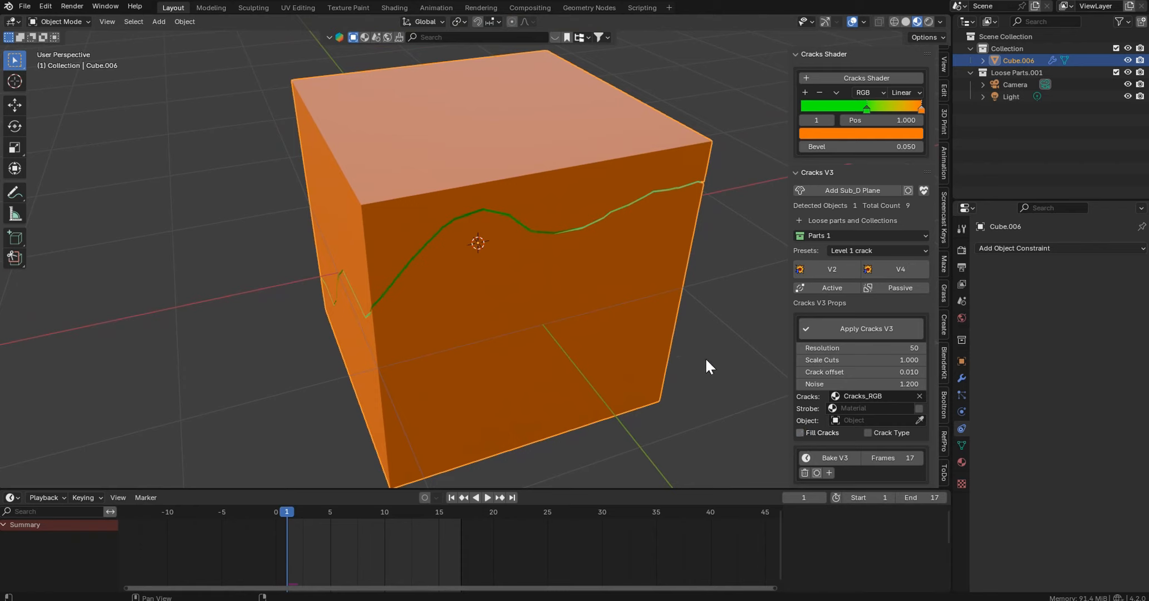
- Examine the branching cracks at frame 2 with Fill Cracks on and off, and return the timeline to frame 1
{"action": "left_click", "coordinate": [296, 512]}
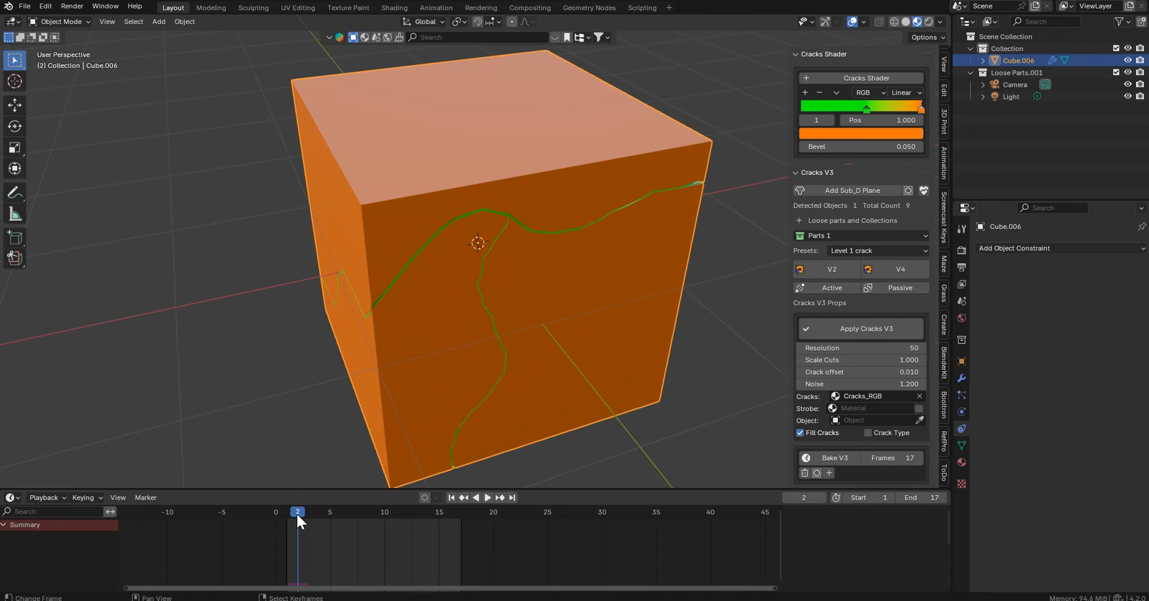
{"action": "scroll", "coordinate": [532, 268], "scroll_direction": "up", "scroll_amount": 5}
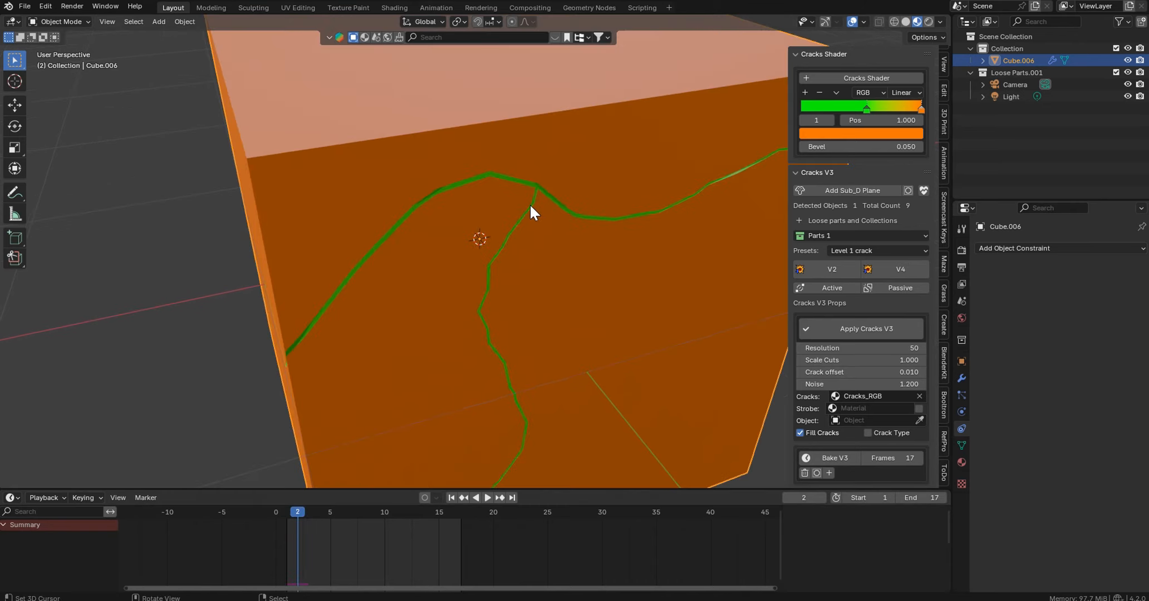
{"action": "scroll", "coordinate": [536, 187], "scroll_direction": "up", "scroll_amount": 5}
{"action": "scroll", "coordinate": [570, 167], "scroll_direction": "down", "scroll_amount": 2}
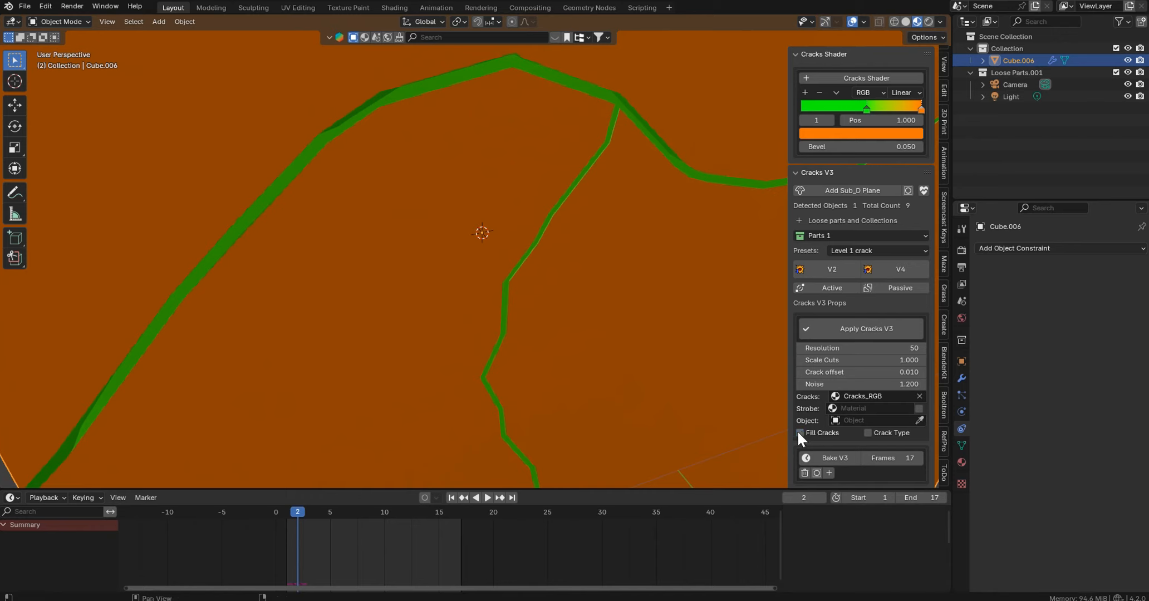
{"action": "key", "text": "Left"}
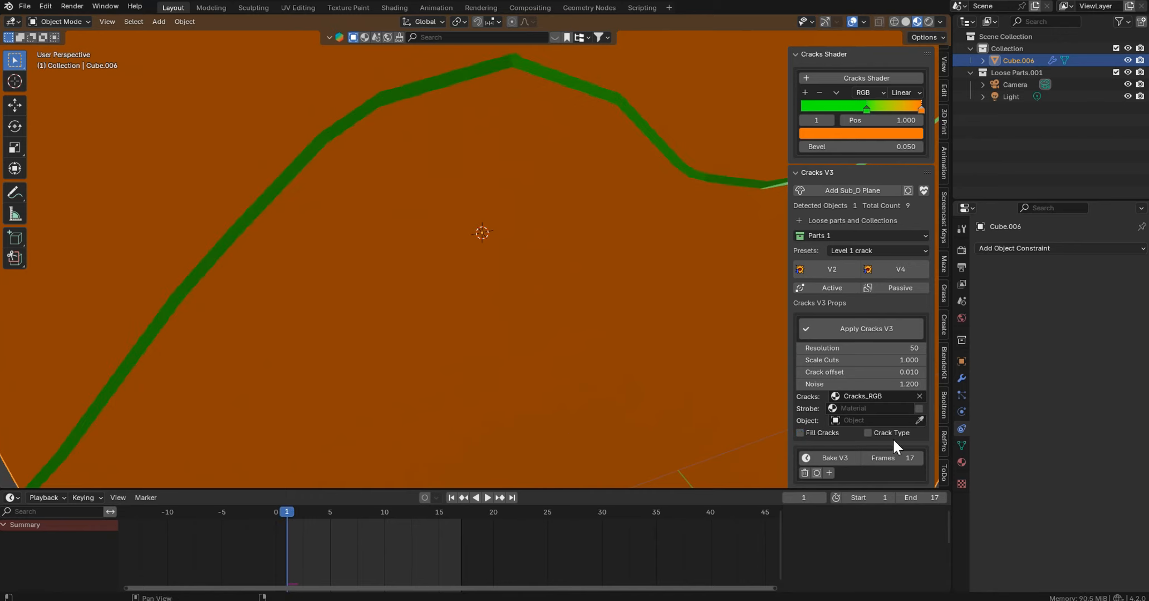
- Enable Crack Type for the cube's cracks and move the timeline to frame 2
{"action": "scroll", "coordinate": [892, 437], "scroll_direction": "down", "scroll_amount": 1}
{"action": "left_click", "coordinate": [871, 410]}
{"action": "scroll", "coordinate": [525, 187], "scroll_direction": "down", "scroll_amount": 5}
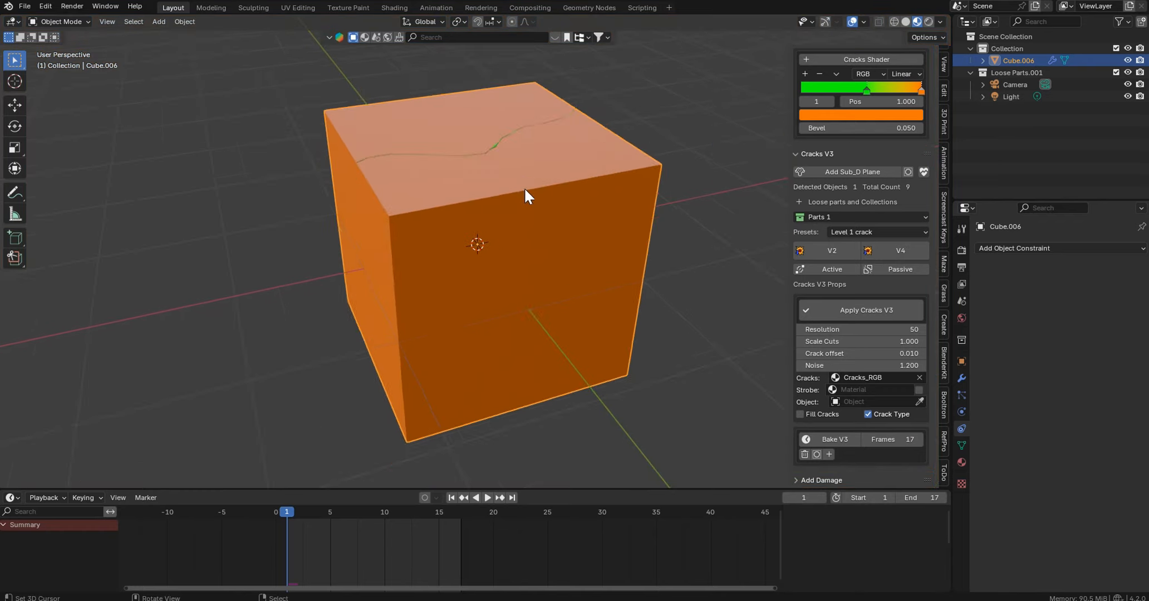
{"action": "middle_click_drag", "start_coordinate": [525, 187], "coordinate": [577, 206]}
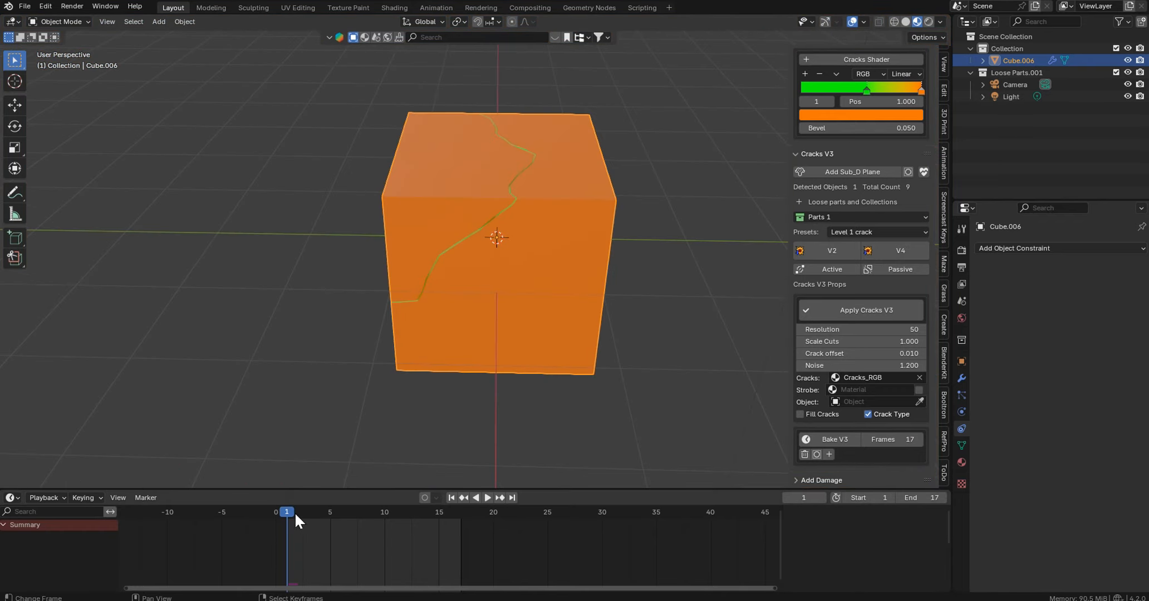
{"action": "mouse_move", "coordinate": [294, 513]}
{"action": "left_mouse_down"}
{"action": "mouse_move", "coordinate": [393, 522]}
{"action": "mouse_move", "coordinate": [297, 521]}
{"action": "left_mouse_up"}
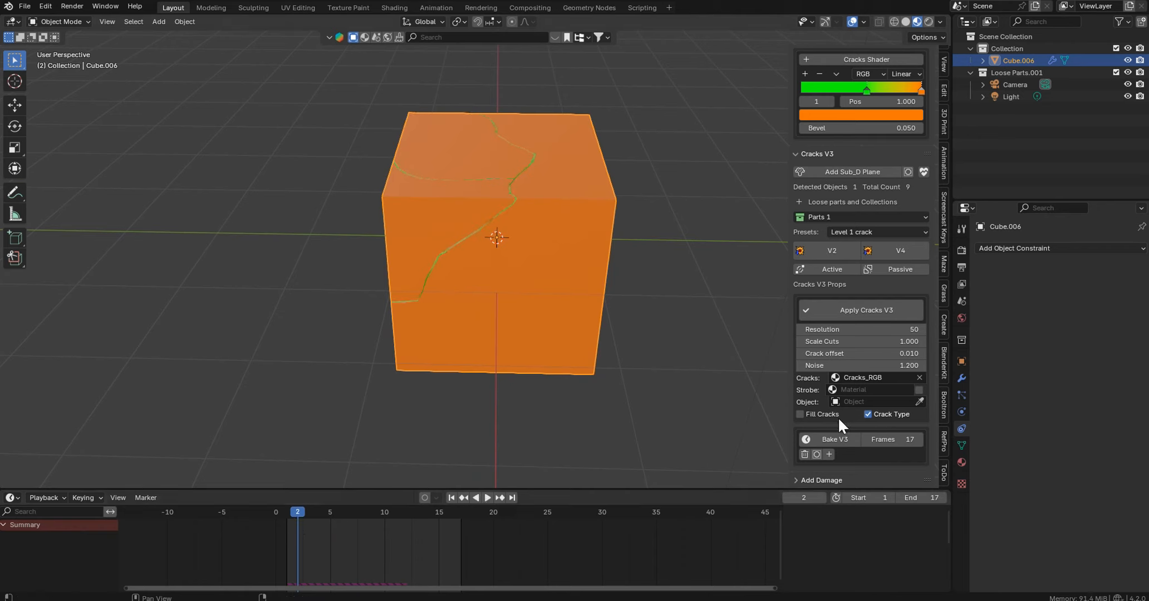
- Add a Plain Axes empty and move it just above the cube's top face
{"action": "key", "text": "shift+a"}
{"action": "mouse_move", "coordinate": [438, 220]}
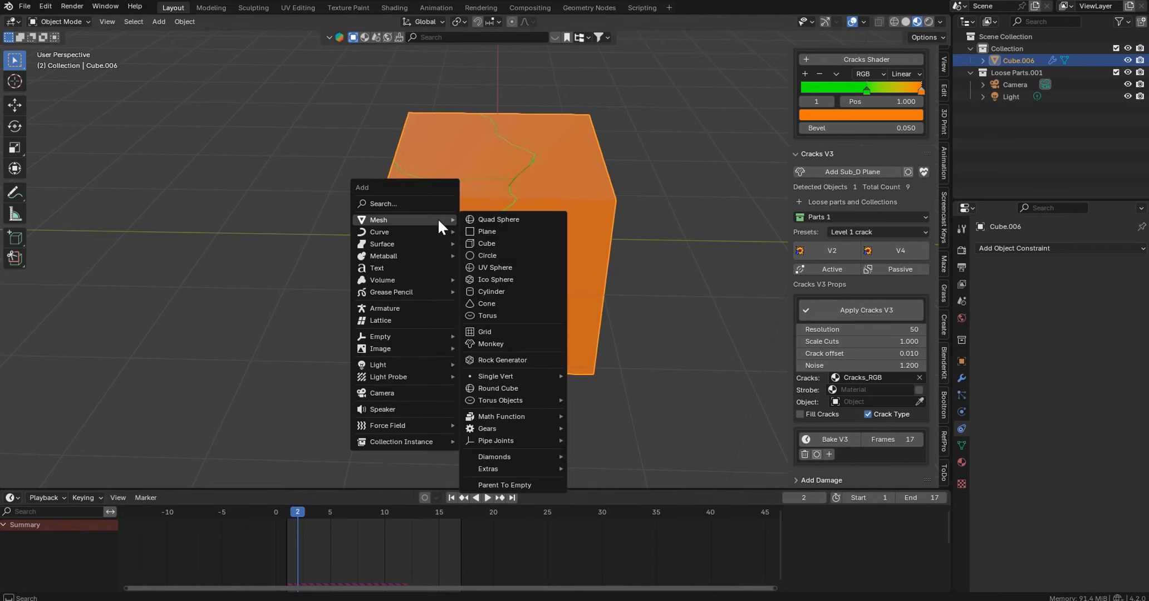
{"action": "mouse_move", "coordinate": [434, 338]}
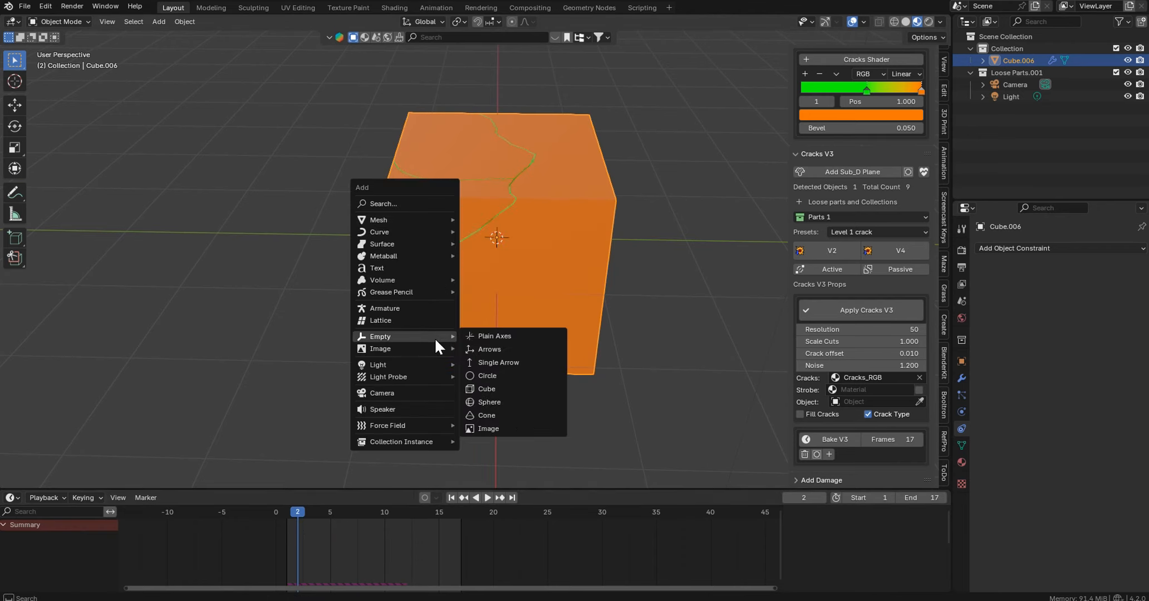
{"action": "left_click", "coordinate": [493, 337]}
{"action": "key", "text": "g"}
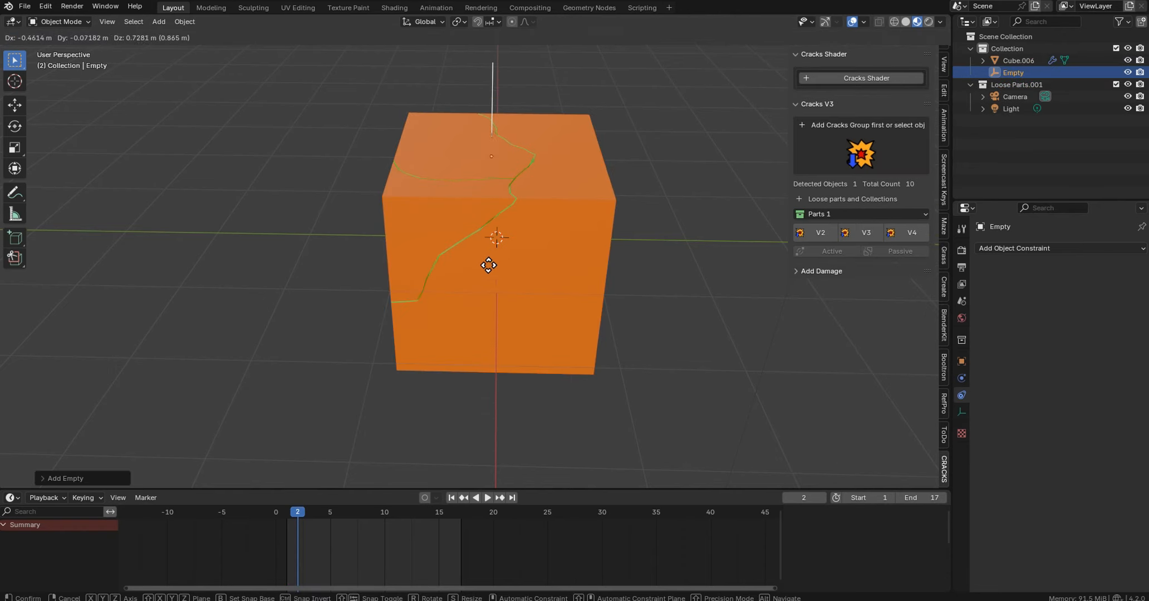
{"action": "left_click", "coordinate": [505, 192]}
{"action": "middle_click_drag", "start_coordinate": [505, 192], "coordinate": [515, 255]}
- Assign the empty as the Object controlling the cube's cracks and return the timeline to frame 1
{"action": "left_click", "coordinate": [505, 280]}
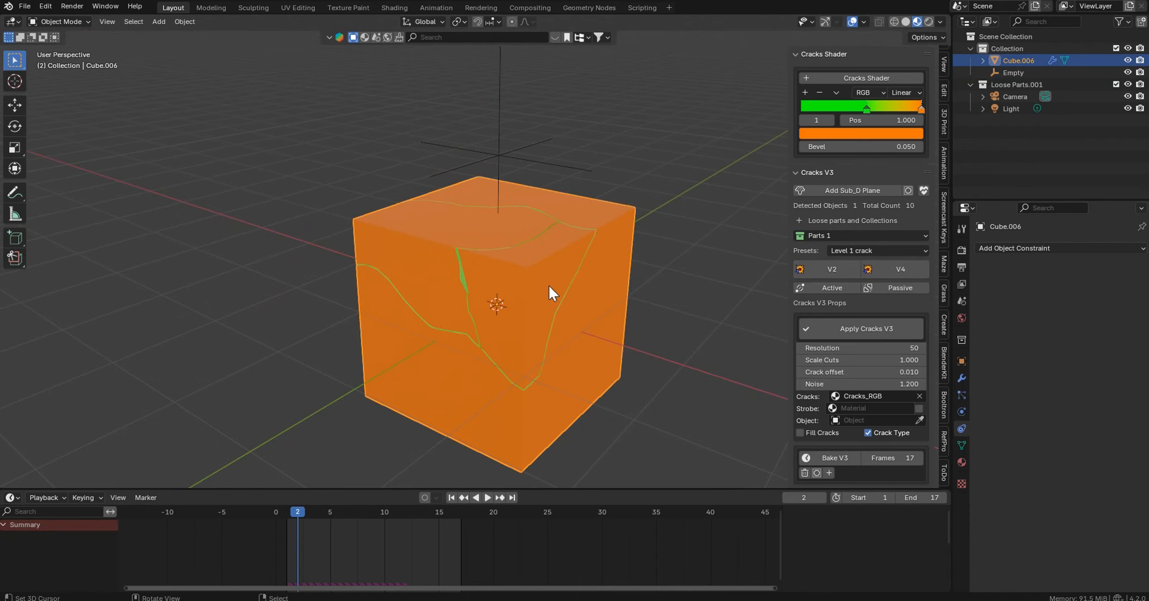
{"action": "left_click", "coordinate": [922, 418]}
{"action": "left_click", "coordinate": [506, 150]}
{"action": "key", "text": "shift+Left"}
{"action": "middle_click_drag", "start_coordinate": [448, 473], "coordinate": [466, 328]}
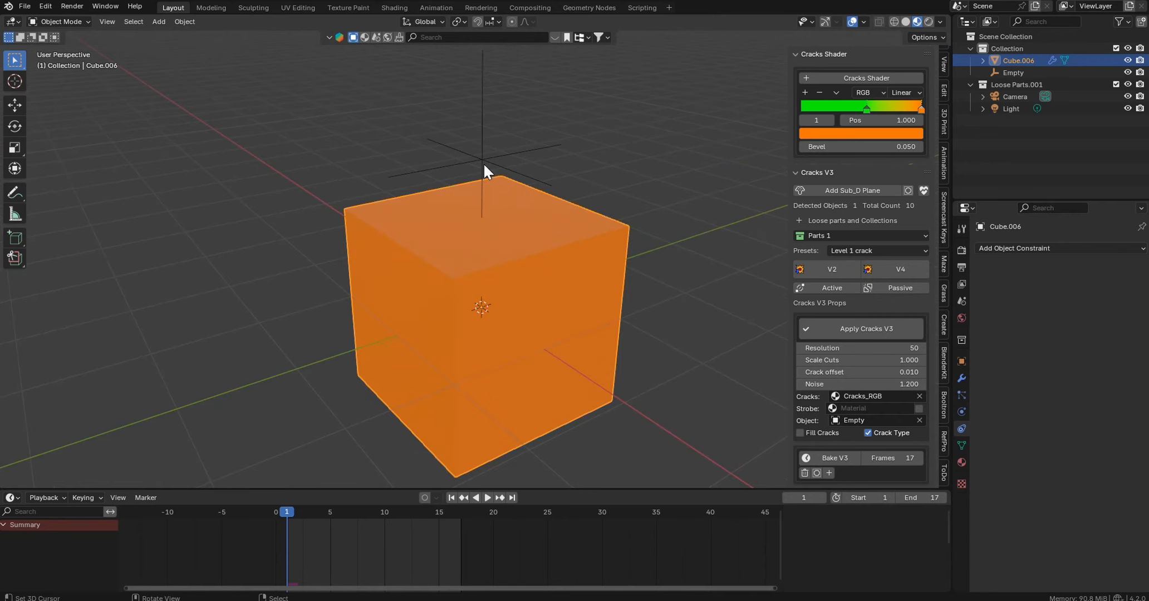
- Move the empty down from above the cube to the upper part of one of its side faces to steer the crack
{"action": "left_click", "coordinate": [484, 162]}
{"action": "middle_click_drag", "start_coordinate": [565, 198], "coordinate": [500, 207]}
{"action": "key", "text": "g"}
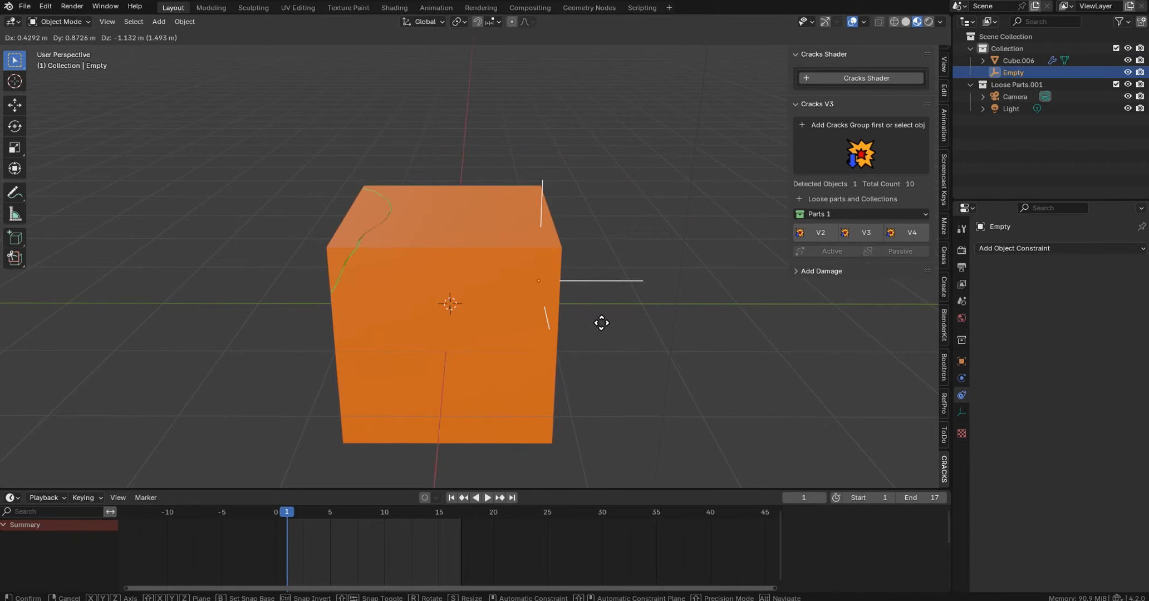
{"action": "left_click", "coordinate": [548, 318]}
{"action": "middle_click_drag", "start_coordinate": [549, 318], "coordinate": [626, 308]}
{"action": "key", "text": "g"}
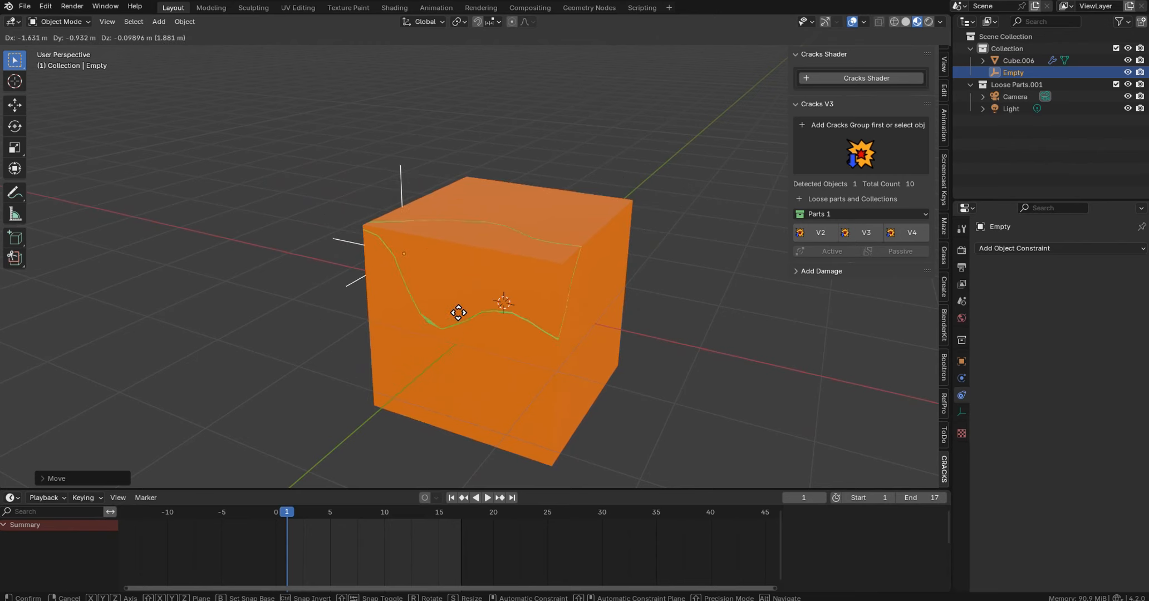
{"action": "left_click", "coordinate": [455, 309]}
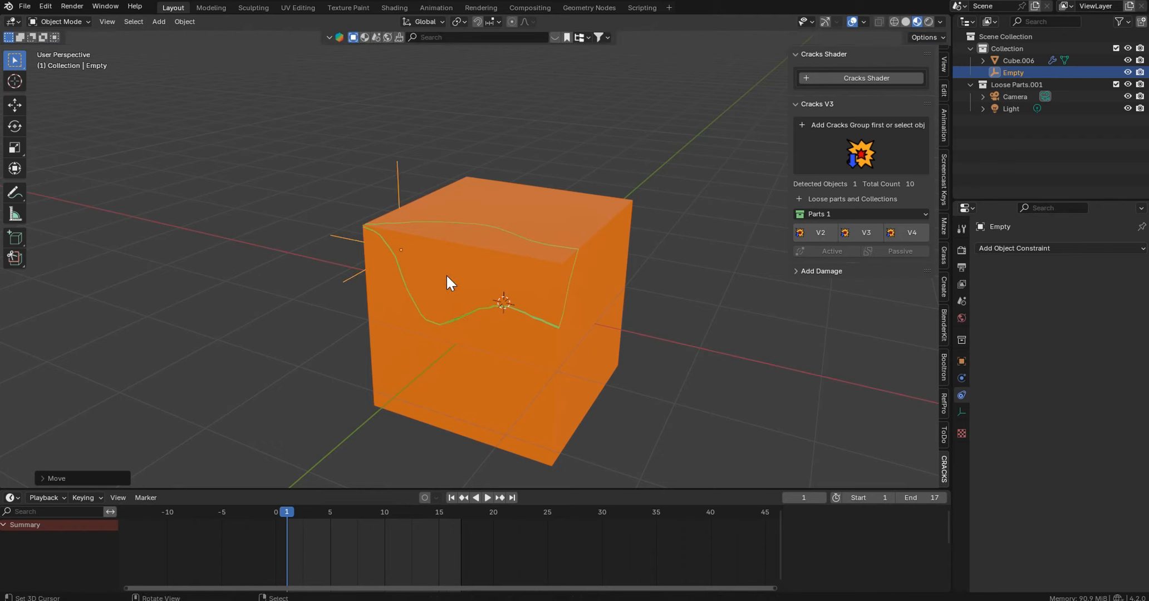
{"action": "middle_click_drag", "start_coordinate": [446, 274], "coordinate": [552, 282]}
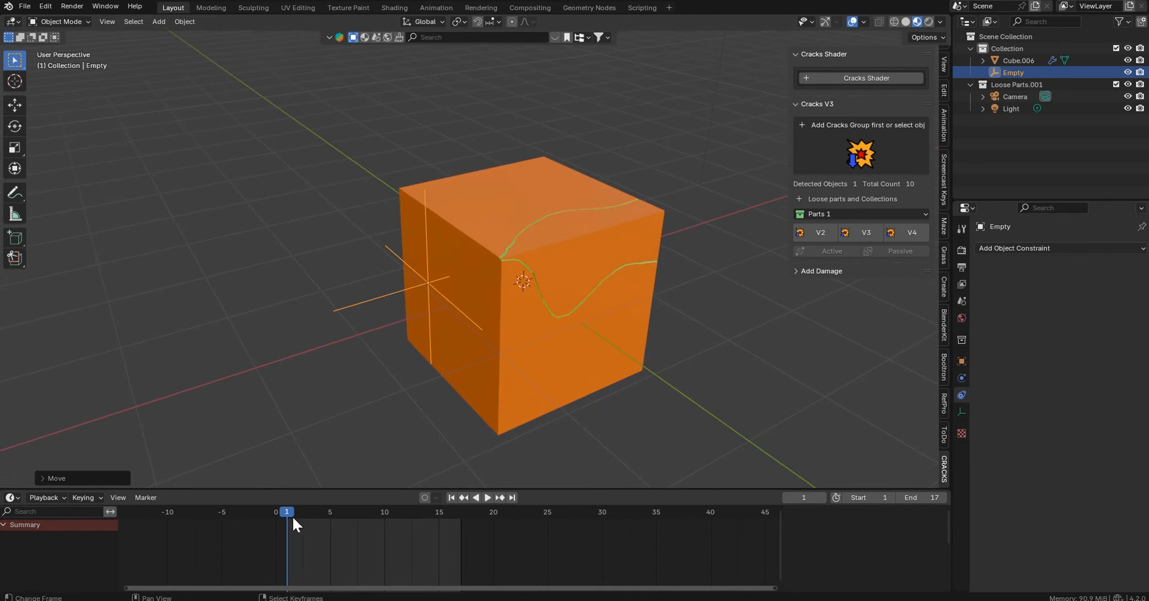
- Move the timeline to frame 6 and apply Cracks V3 to the cube
{"action": "left_click_drag", "start_coordinate": [292, 516], "coordinate": [337, 518]}
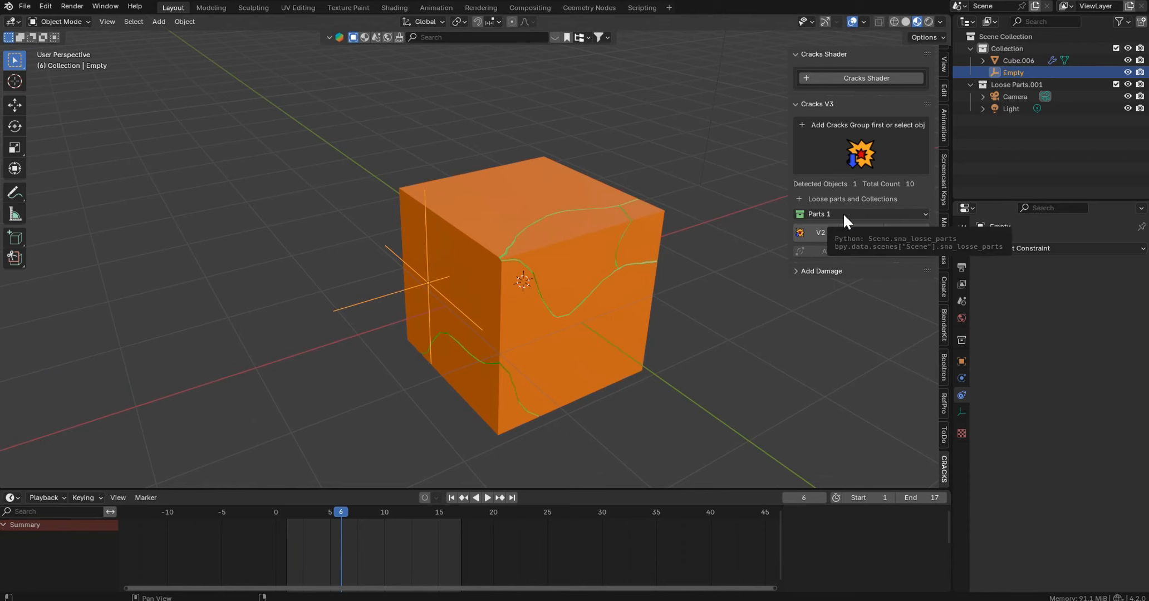
{"action": "left_click", "coordinate": [558, 229]}
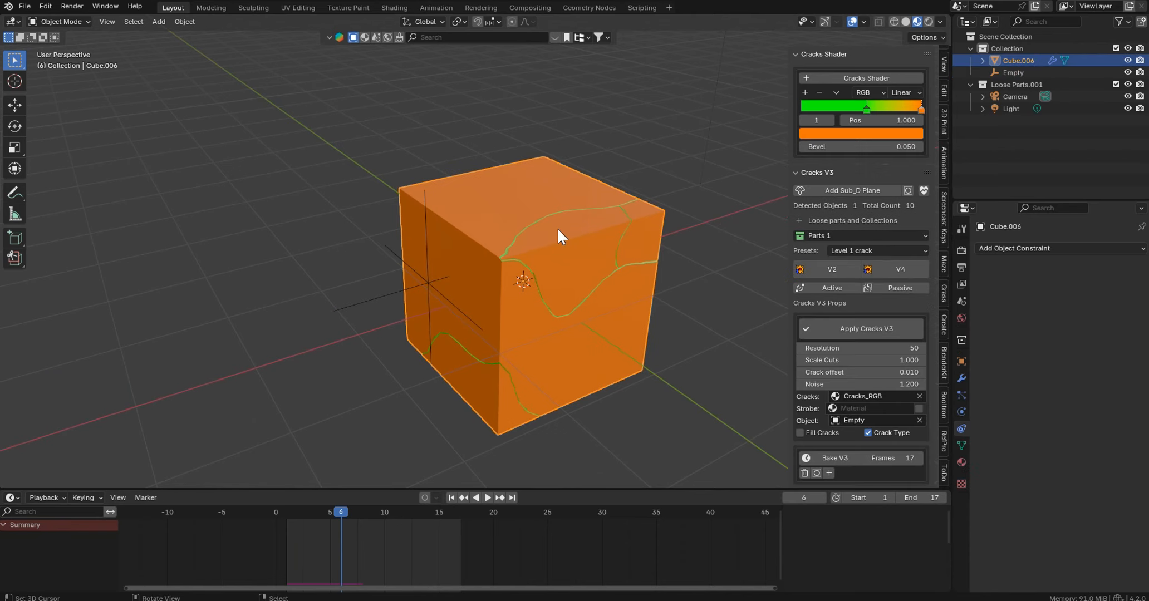
{"action": "left_click", "coordinate": [834, 333]}
{"action": "middle_click_drag", "start_coordinate": [764, 339], "coordinate": [760, 362]}
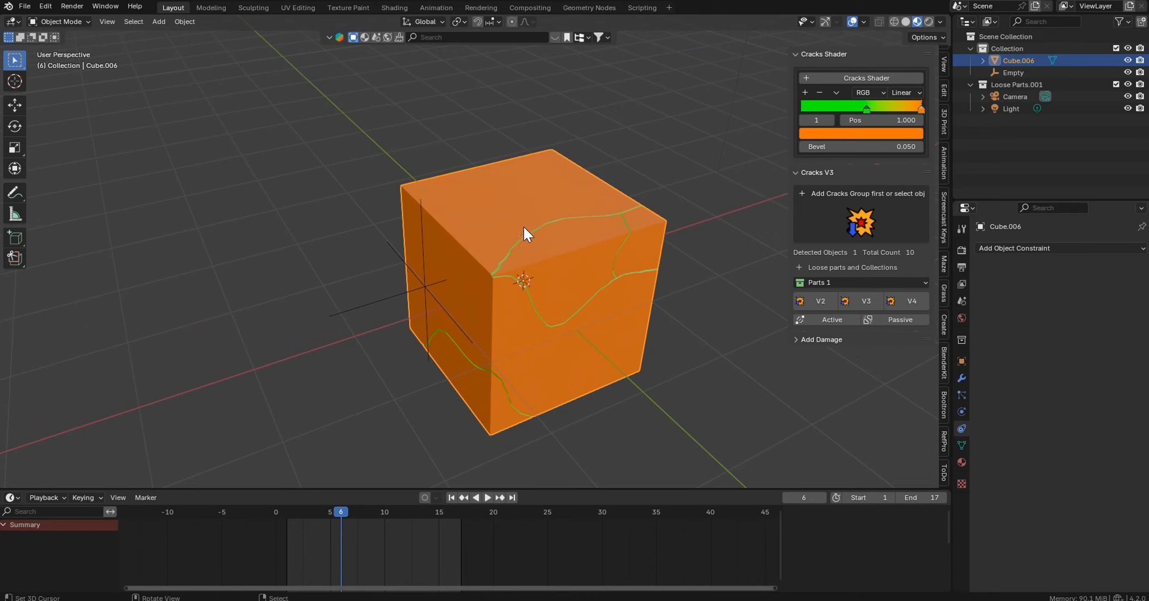
- Separate the cracked cube's loose parts into the Parts 1 collection and select the piece at the upper front corner
{"action": "left_click", "coordinate": [844, 281]}
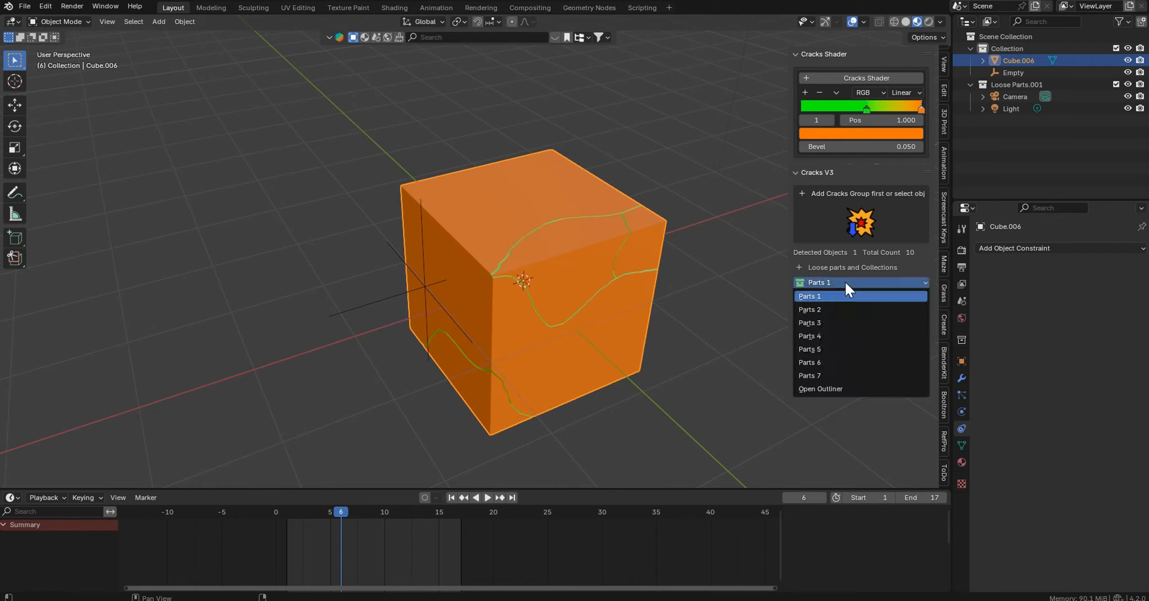
{"action": "left_click", "coordinate": [836, 296]}
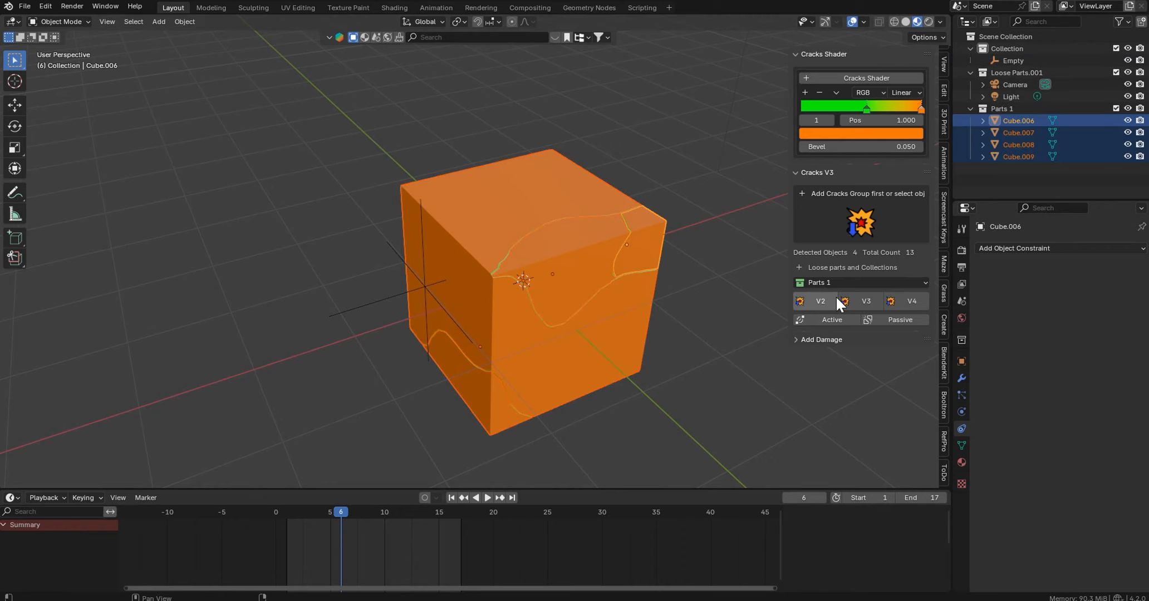
{"action": "left_click", "coordinate": [557, 248]}
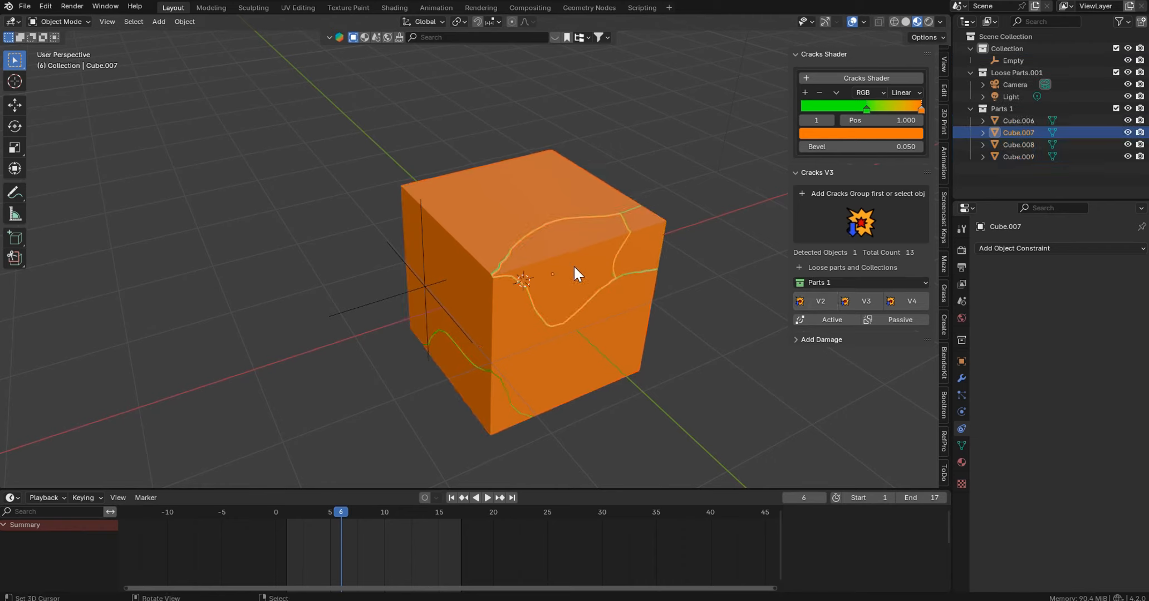
- Try pulling the piece at the cube's upper front corner out of the body
{"action": "key", "text": "g"}
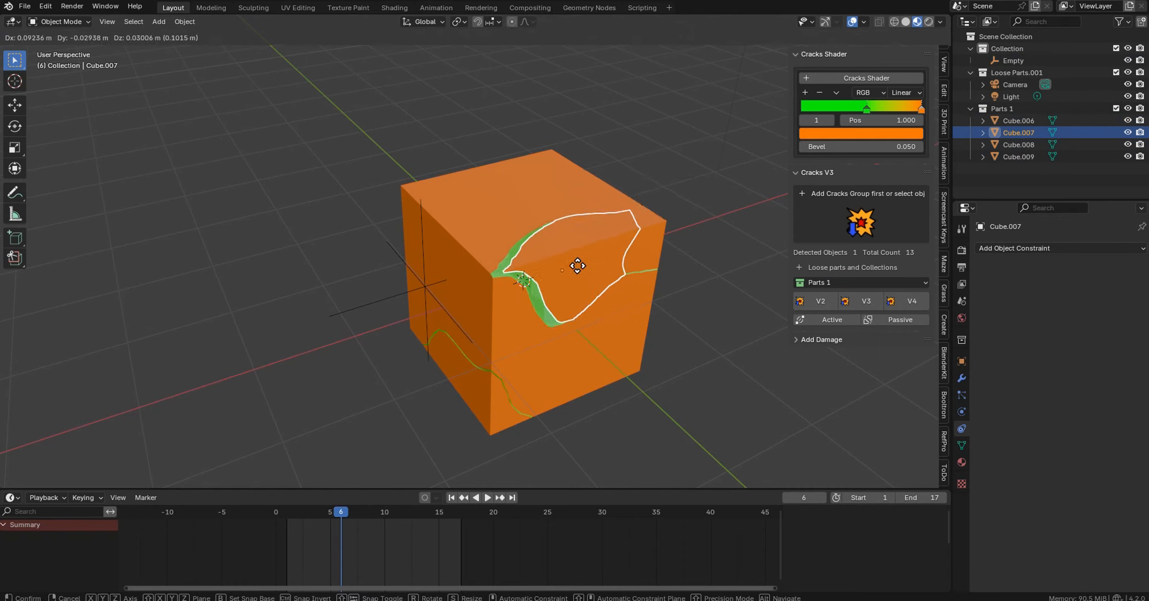
{"action": "right_click", "coordinate": [624, 233]}
{"action": "middle_click_drag", "start_coordinate": [690, 231], "coordinate": [580, 242]}
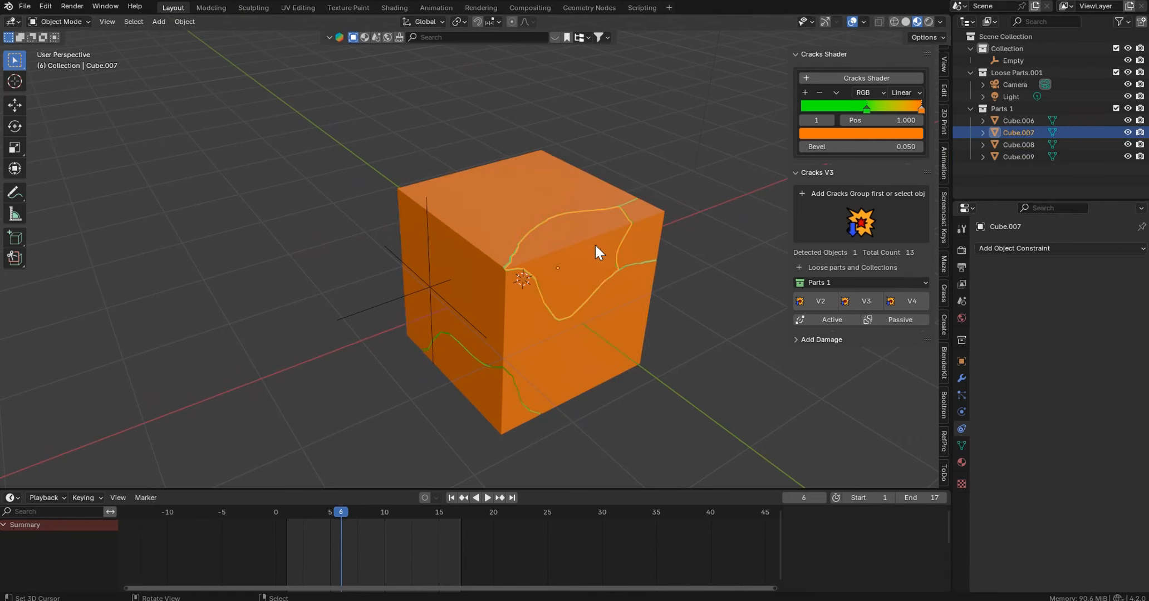
- Add Cracks V3 to the corner piece and play its crack animation from frame 1 to frame 12
{"action": "scroll", "coordinate": [595, 243], "scroll_direction": "up", "scroll_amount": 2}
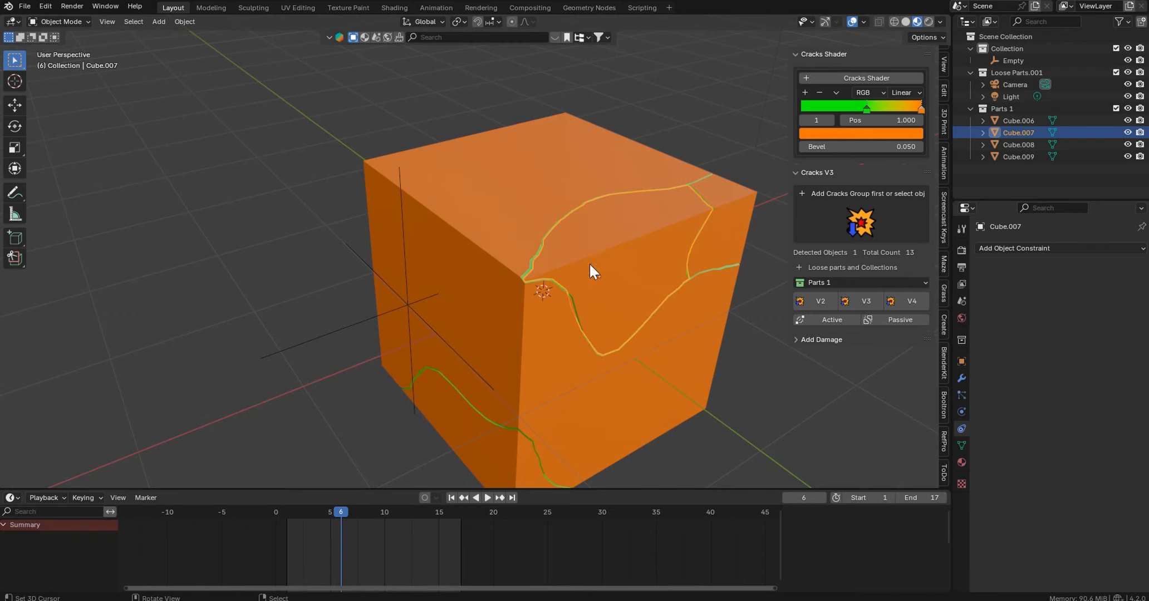
{"action": "left_click", "coordinate": [864, 300]}
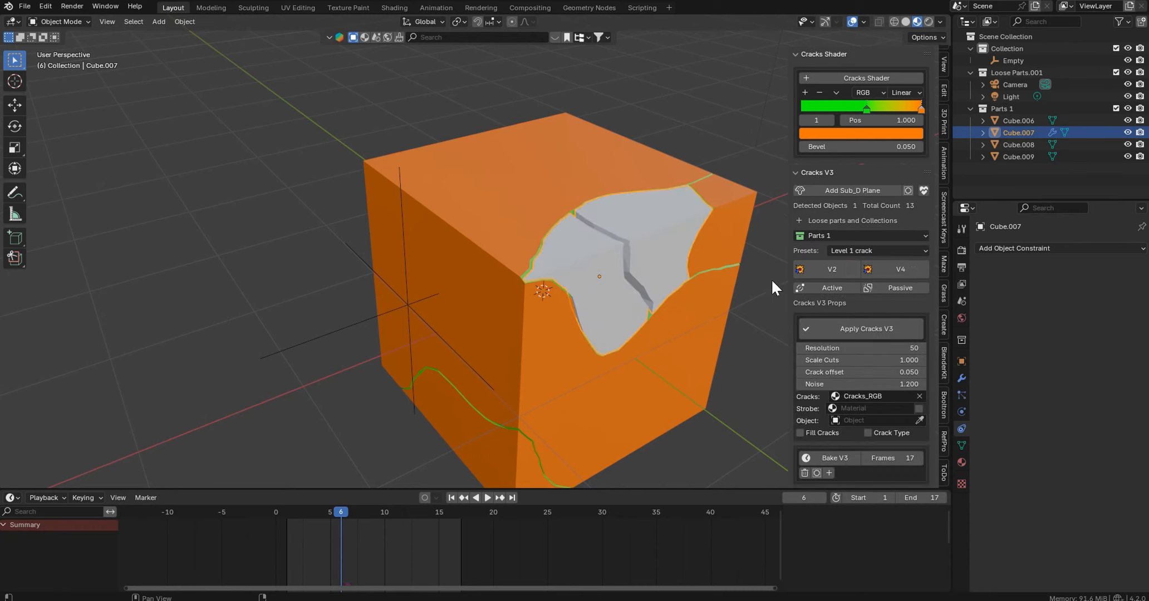
{"action": "mouse_move", "coordinate": [691, 263]}
{"action": "middle_mouse_down"}
{"action": "mouse_move", "coordinate": [649, 266]}
{"action": "mouse_move", "coordinate": [688, 279]}
{"action": "mouse_move", "coordinate": [677, 268]}
{"action": "middle_mouse_up"}
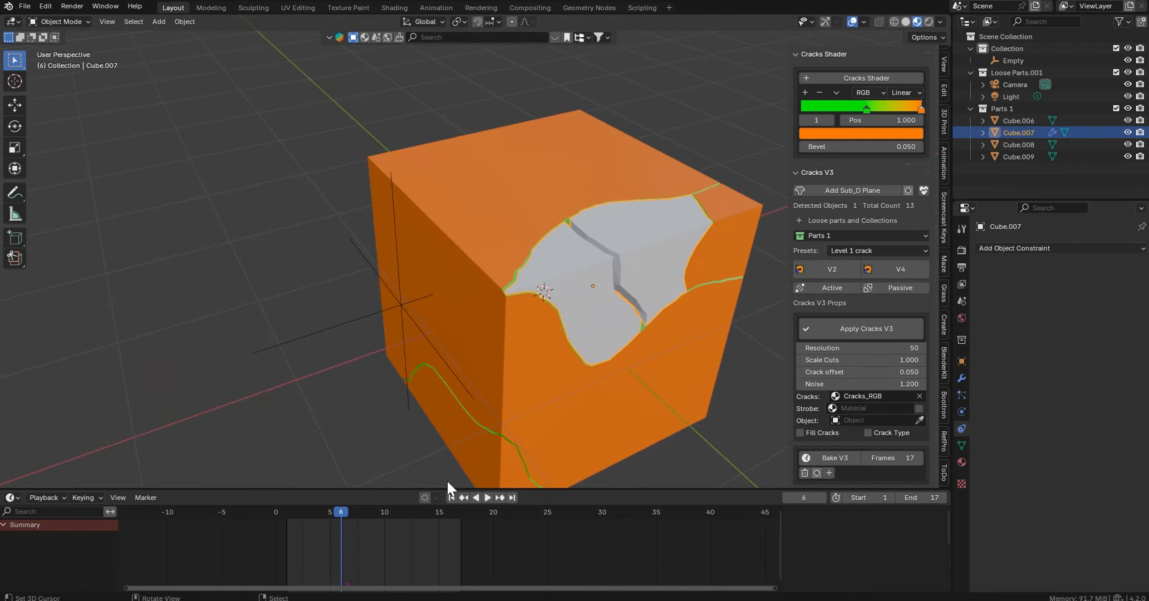
{"action": "key", "text": "shift+Left"}
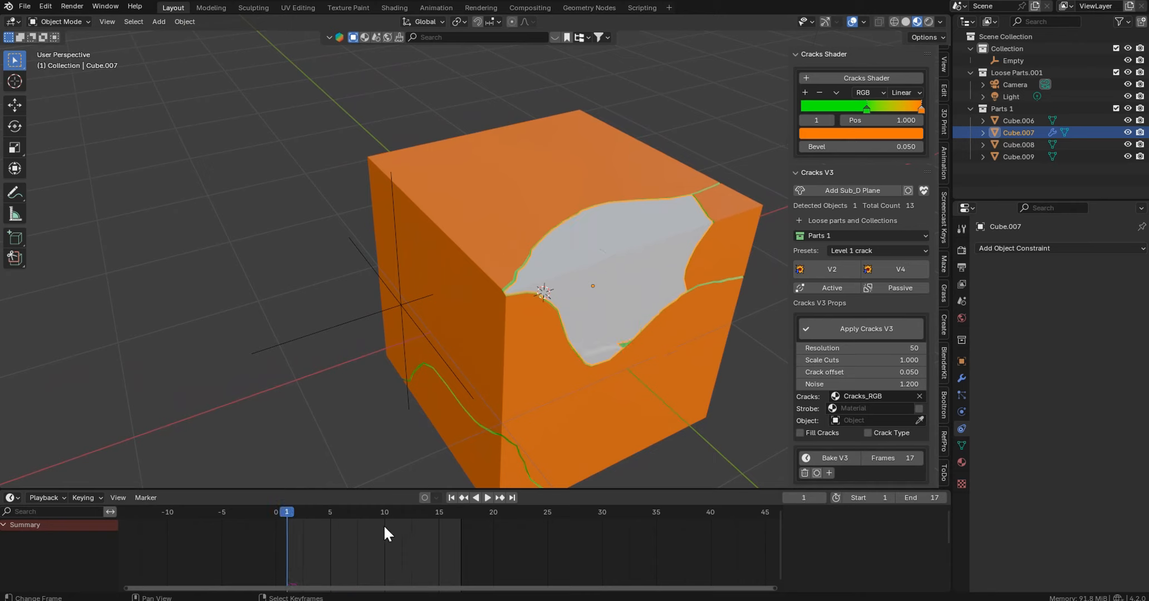
{"action": "key", "text": "space"}
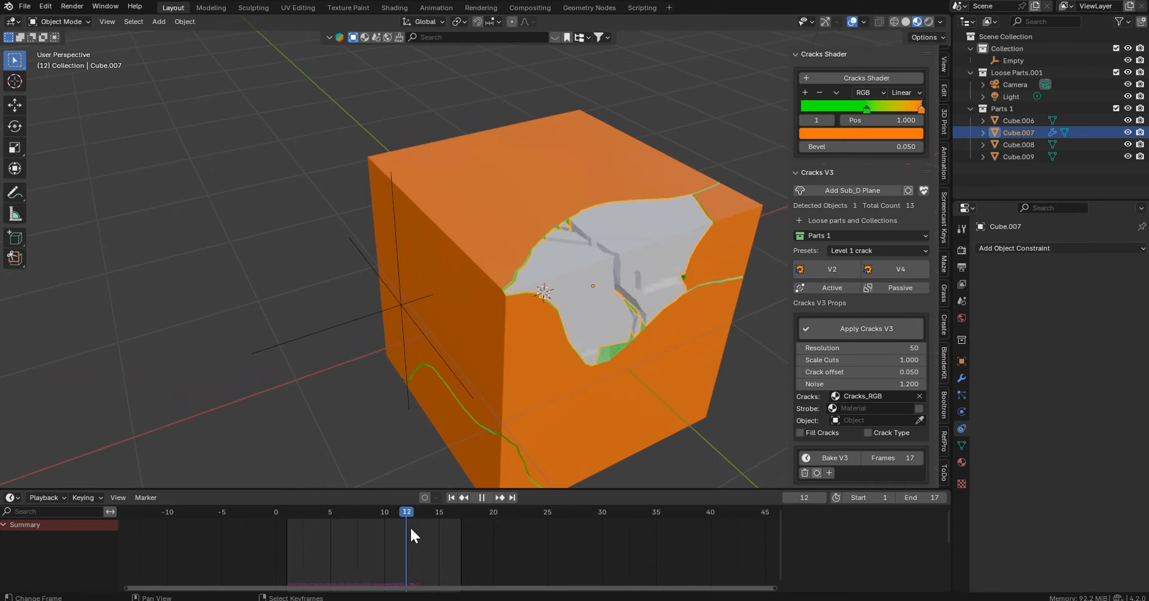
{"action": "key", "text": "space"}
- Apply the Level 1 crack preset to the corner piece and replay the timeline from frame 1 to frame 12
{"action": "left_click", "coordinate": [865, 249]}
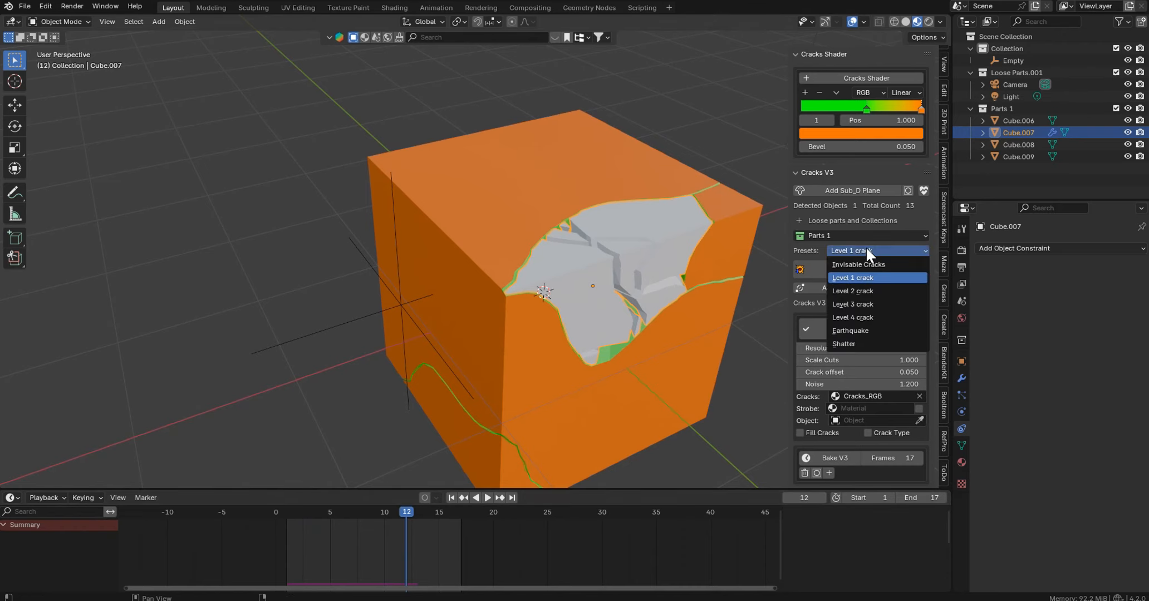
{"action": "left_click", "coordinate": [860, 278]}
{"action": "middle_click_drag", "start_coordinate": [735, 238], "coordinate": [677, 237]}
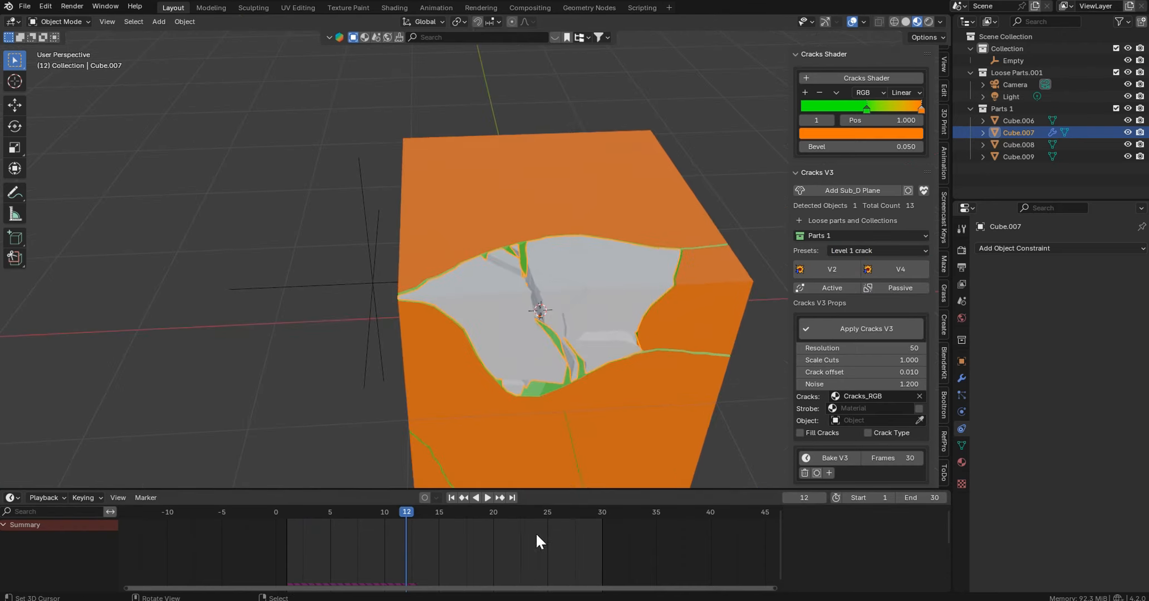
{"action": "key", "text": "shift+Left"}
{"action": "key", "text": "space"}
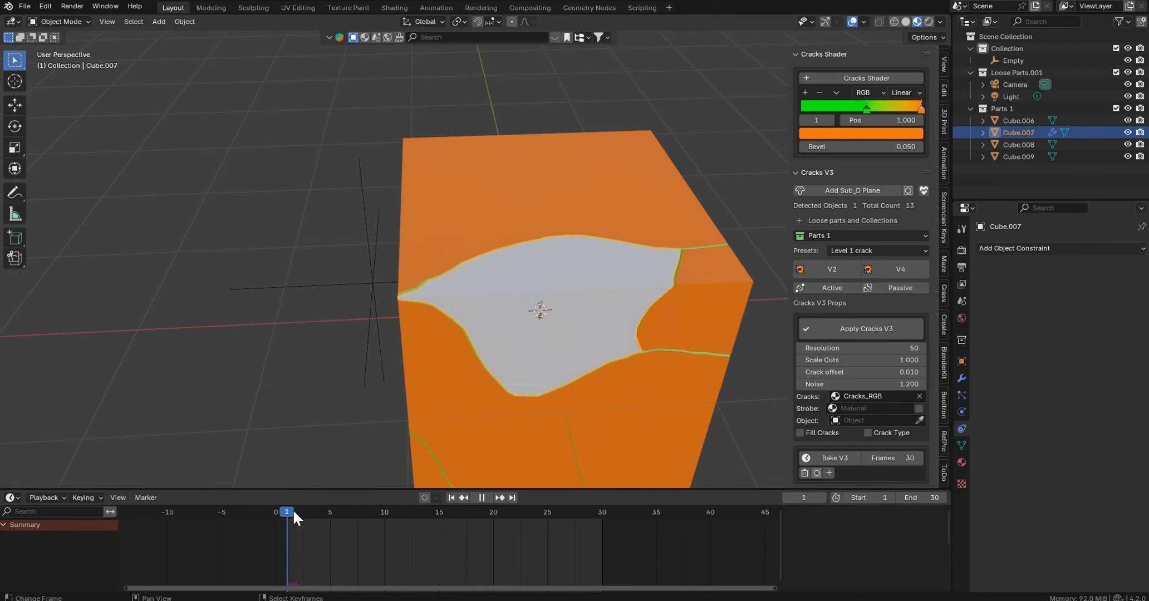
{"action": "key", "text": "space"}
{"action": "mouse_move", "coordinate": [551, 334]}
{"action": "middle_mouse_down"}
{"action": "mouse_move", "coordinate": [553, 322]}
{"action": "mouse_move", "coordinate": [639, 339]}
{"action": "mouse_move", "coordinate": [643, 355]}
{"action": "mouse_move", "coordinate": [651, 348]}
{"action": "mouse_move", "coordinate": [629, 317]}
{"action": "mouse_move", "coordinate": [557, 320]}
{"action": "middle_mouse_up"}
{"action": "scroll", "coordinate": [680, 318], "scroll_direction": "up", "scroll_amount": 3}
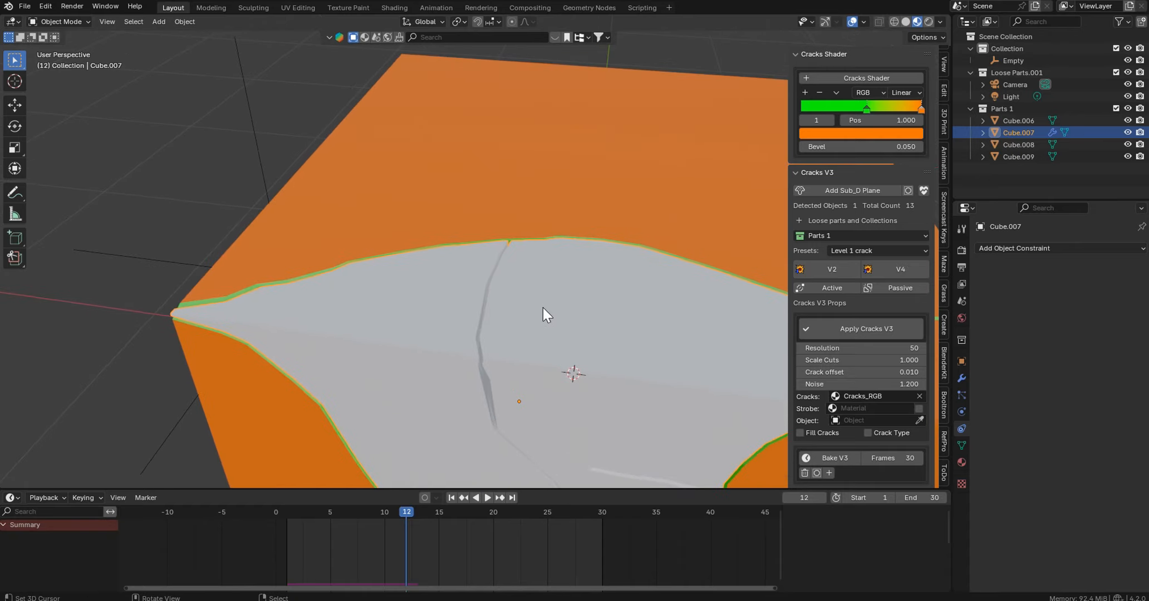
{"action": "scroll", "coordinate": [490, 329], "scroll_direction": "down", "scroll_amount": 5}
{"action": "middle_click_drag", "start_coordinate": [490, 329], "coordinate": [539, 288]}
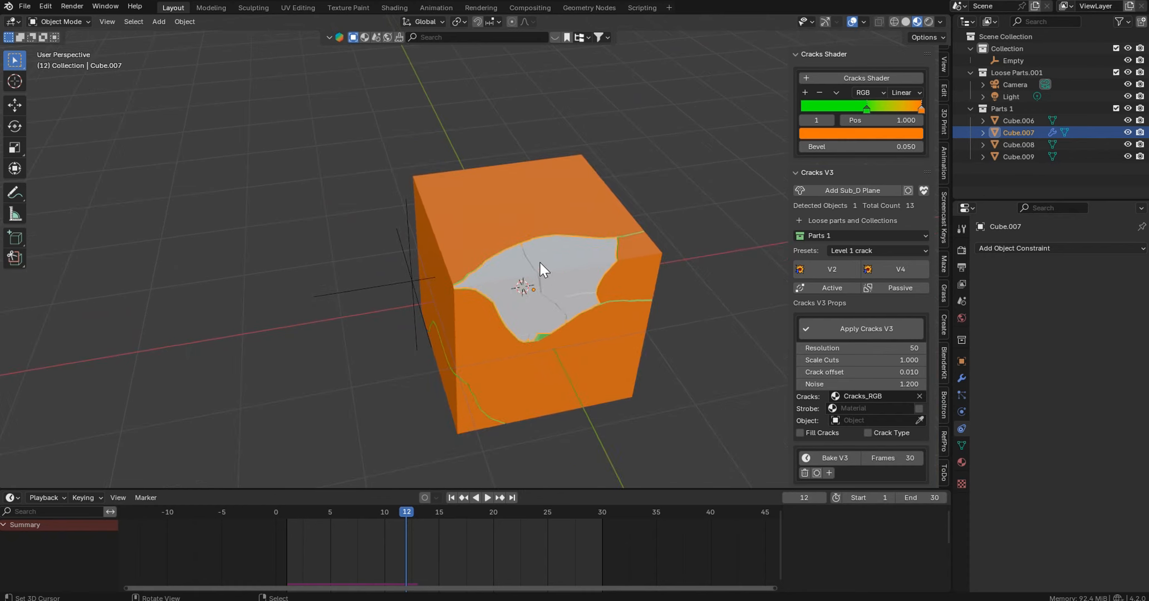
- Select the cube's large main part and review the Add Damage options for it
{"action": "left_click", "coordinate": [534, 274]}
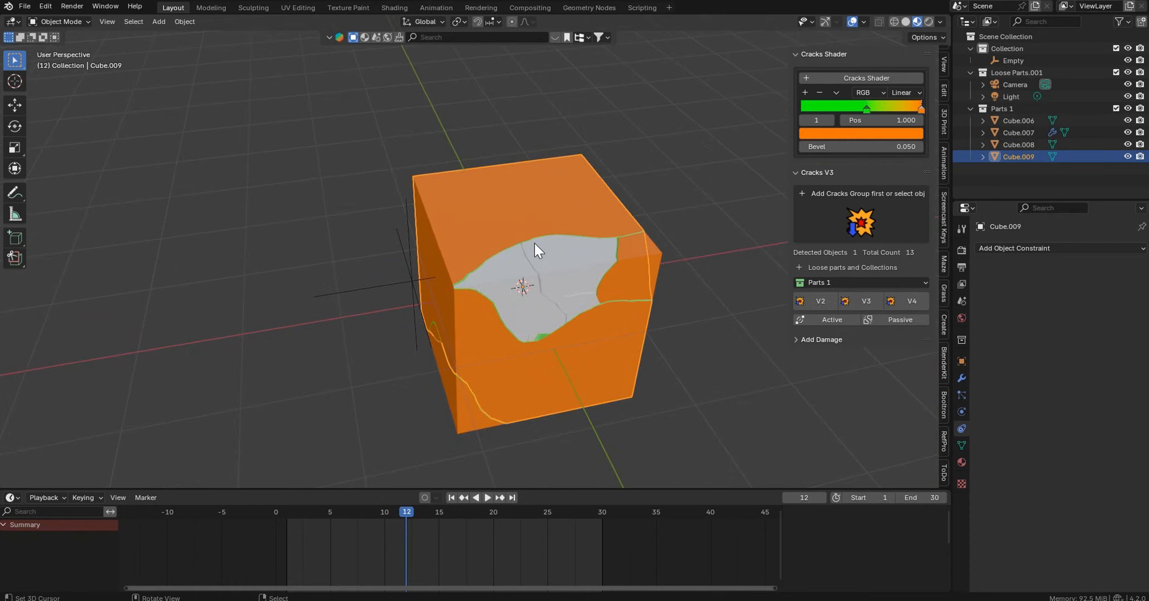
{"action": "scroll", "coordinate": [574, 269], "scroll_direction": "up", "scroll_amount": 4}
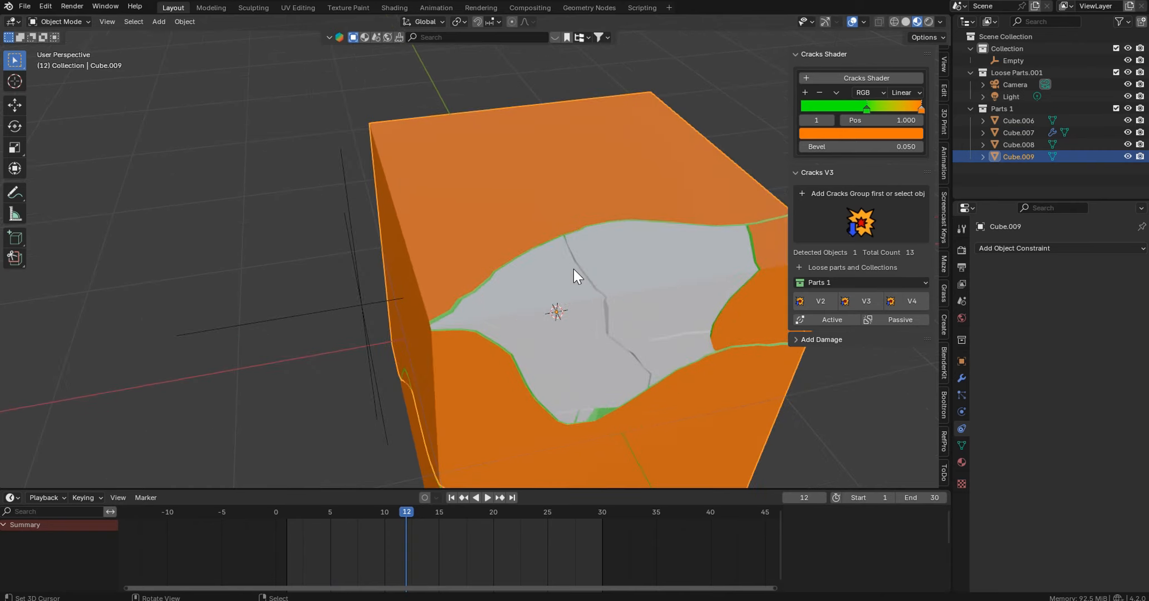
{"action": "middle_click_drag", "start_coordinate": [595, 275], "coordinate": [497, 326]}
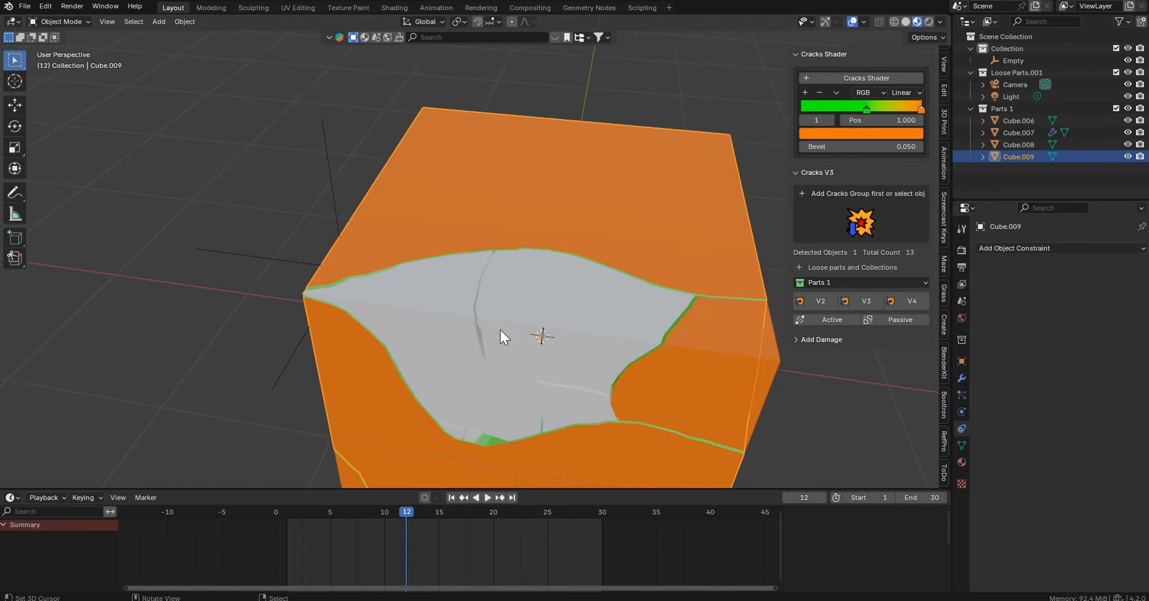
{"action": "left_click", "coordinate": [800, 336]}
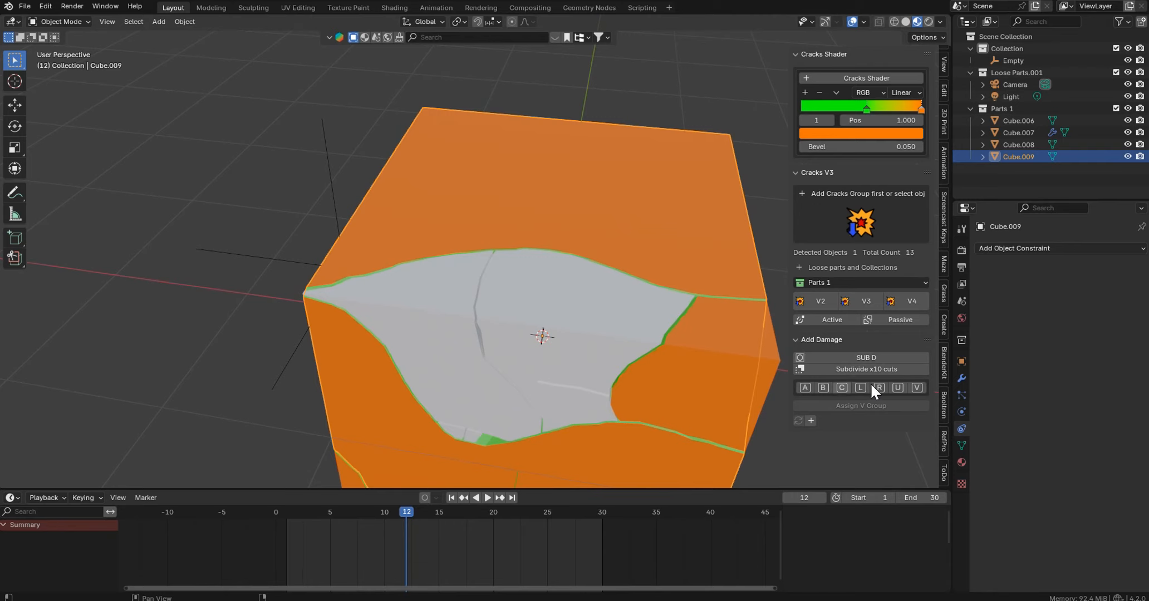
{"action": "left_click", "coordinate": [797, 339]}
{"action": "left_click", "coordinate": [802, 338]}
{"action": "left_click", "coordinate": [799, 337]}
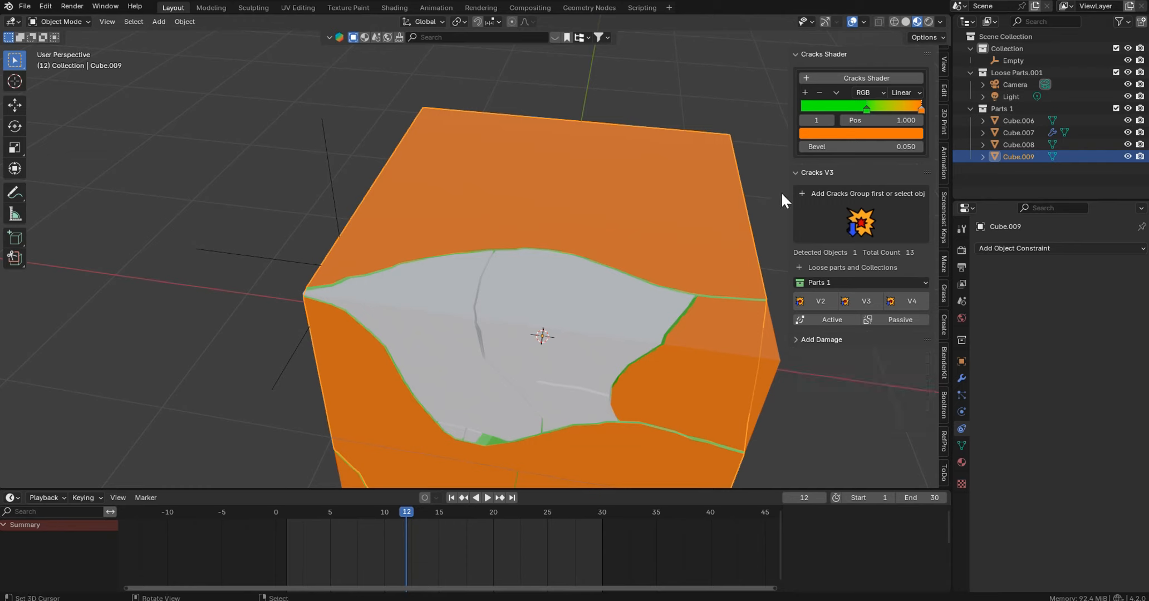
- Select the cracked corner piece again and try lifting it out of the cube to expose the inner crack surfaces
{"action": "middle_click_drag", "start_coordinate": [531, 316], "coordinate": [597, 318]}
{"action": "scroll", "coordinate": [598, 318], "scroll_direction": "down", "scroll_amount": 2}
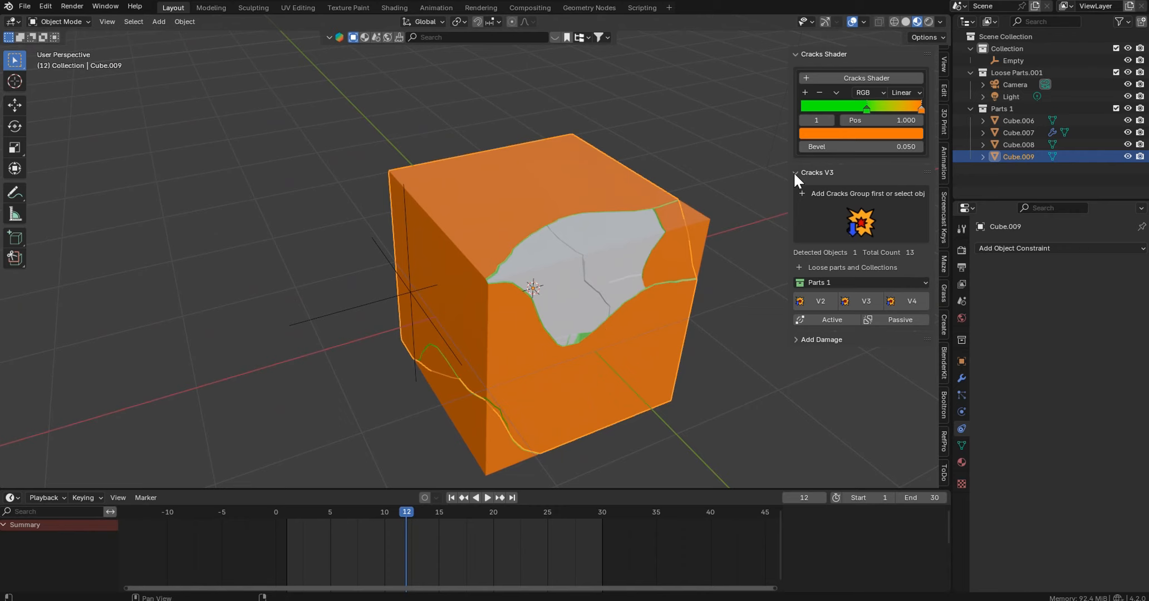
{"action": "scroll", "coordinate": [669, 184], "scroll_direction": "up", "scroll_amount": 3}
{"action": "middle_click_drag", "start_coordinate": [669, 187], "coordinate": [613, 178]}
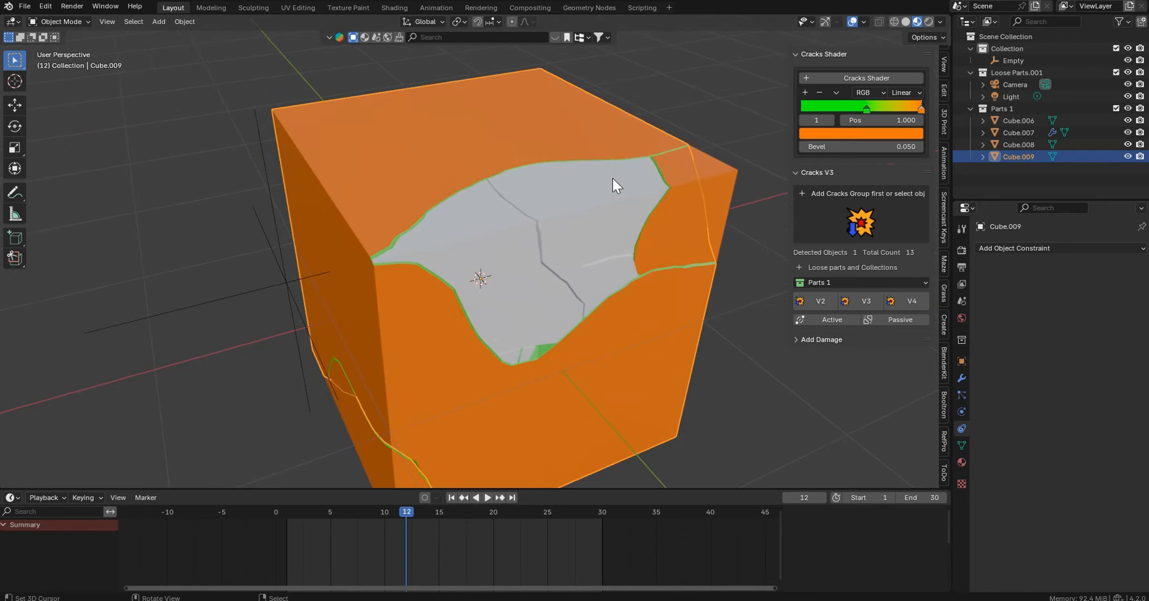
{"action": "mouse_move", "coordinate": [446, 191]}
{"action": "middle_mouse_down"}
{"action": "mouse_move", "coordinate": [471, 202]}
{"action": "mouse_move", "coordinate": [460, 279]}
{"action": "mouse_move", "coordinate": [455, 182]}
{"action": "mouse_move", "coordinate": [446, 178]}
{"action": "middle_mouse_up"}
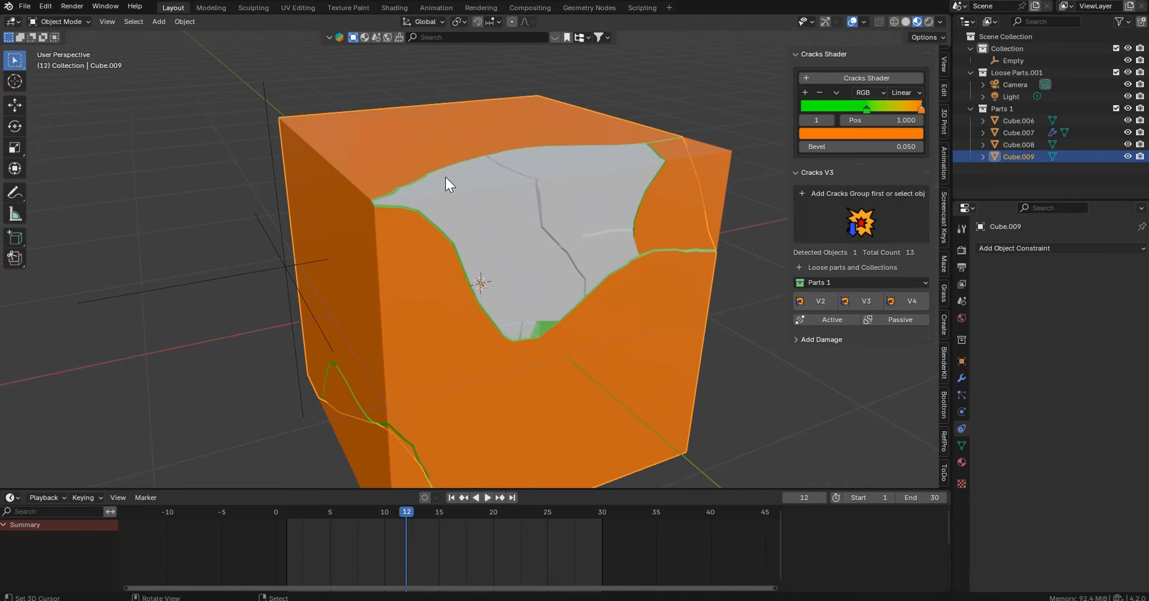
{"action": "left_click", "coordinate": [545, 204]}
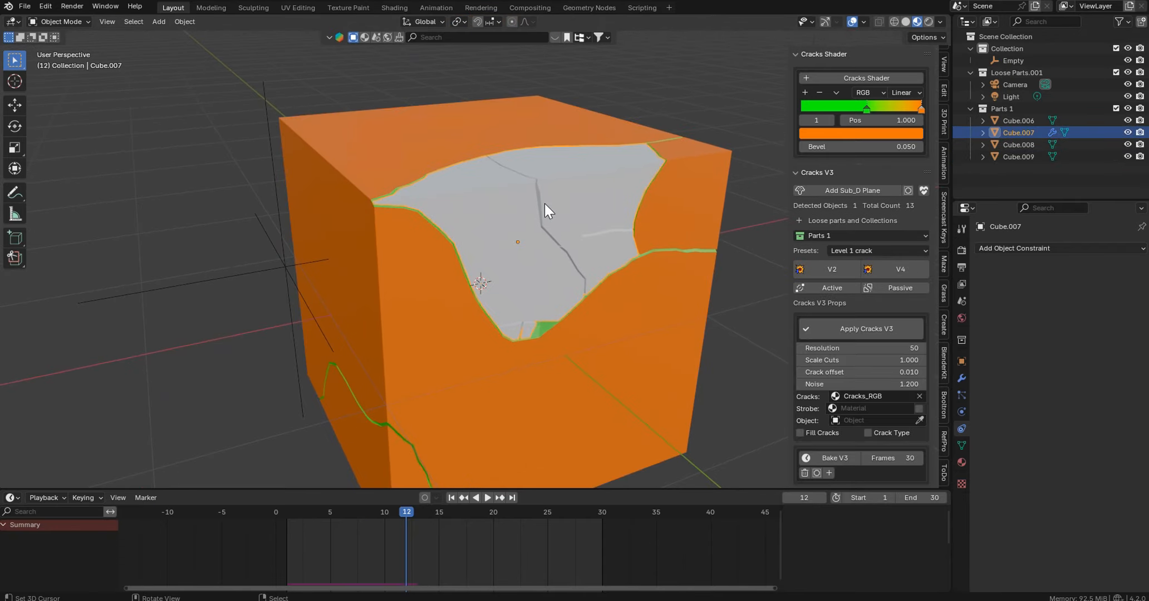
{"action": "middle_click_drag", "start_coordinate": [422, 260], "coordinate": [359, 184]}
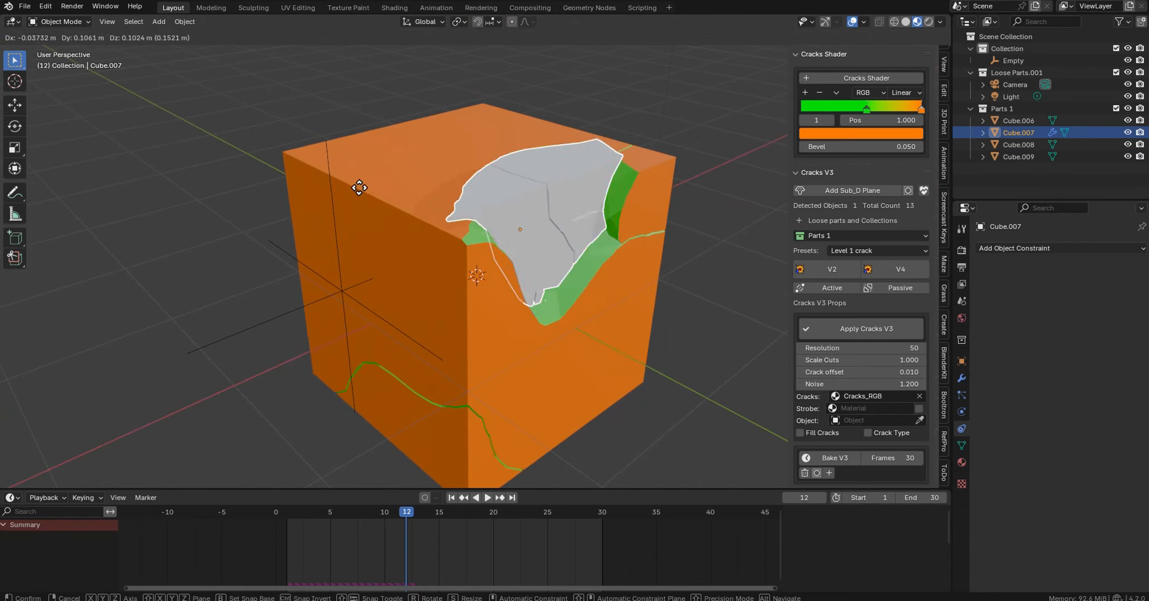
{"action": "key", "text": "g"}
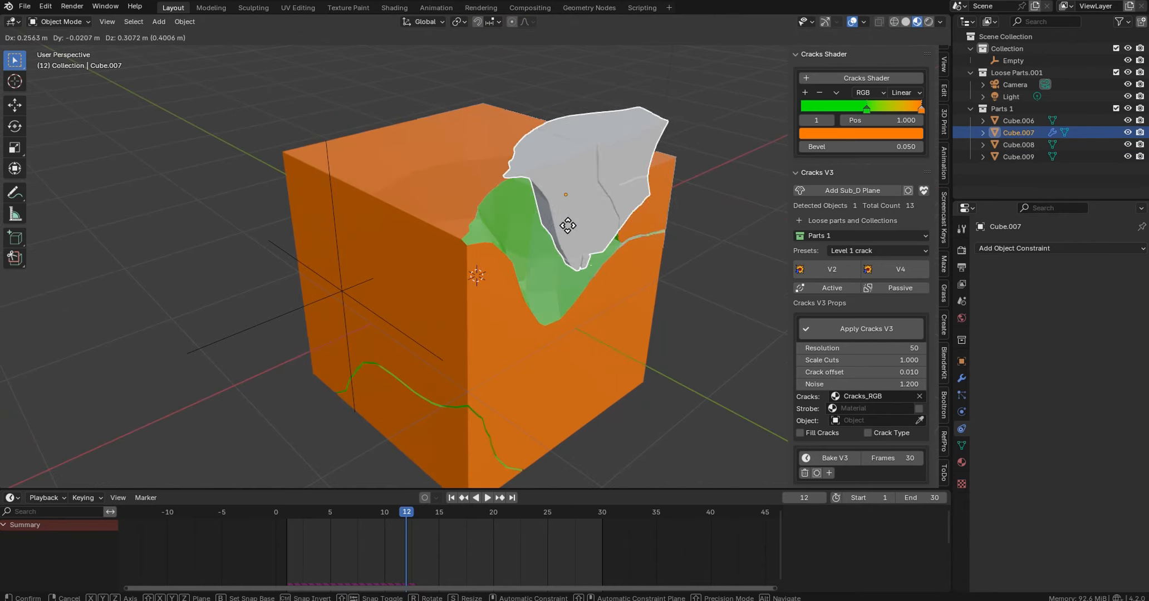
{"action": "right_click", "coordinate": [521, 223]}
- Select the cube's large main part and change the Cracks Shader color stop at position 1.000 to blue
{"action": "middle_click_drag", "start_coordinate": [618, 188], "coordinate": [585, 232]}
{"action": "left_click", "coordinate": [517, 217]}
{"action": "left_click", "coordinate": [914, 133]}
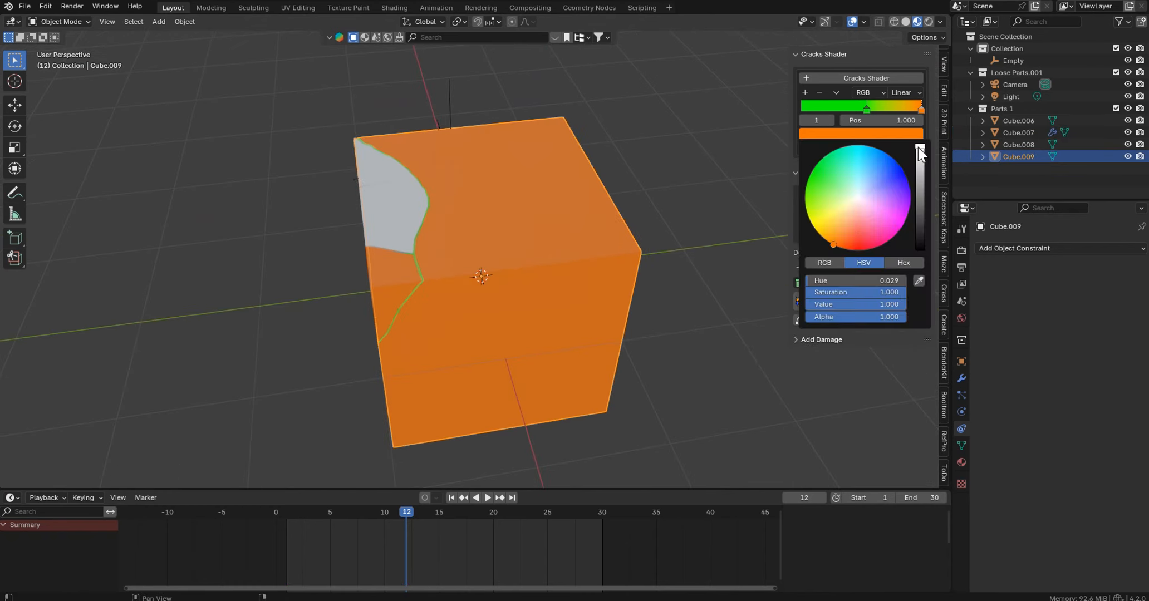
{"action": "mouse_move", "coordinate": [875, 182]}
{"action": "left_mouse_down"}
{"action": "mouse_move", "coordinate": [886, 190]}
{"action": "mouse_move", "coordinate": [860, 198]}
{"action": "mouse_move", "coordinate": [807, 183]}
{"action": "mouse_move", "coordinate": [818, 227]}
{"action": "mouse_move", "coordinate": [872, 234]}
{"action": "mouse_move", "coordinate": [832, 237]}
{"action": "mouse_move", "coordinate": [890, 161]}
{"action": "left_mouse_up"}
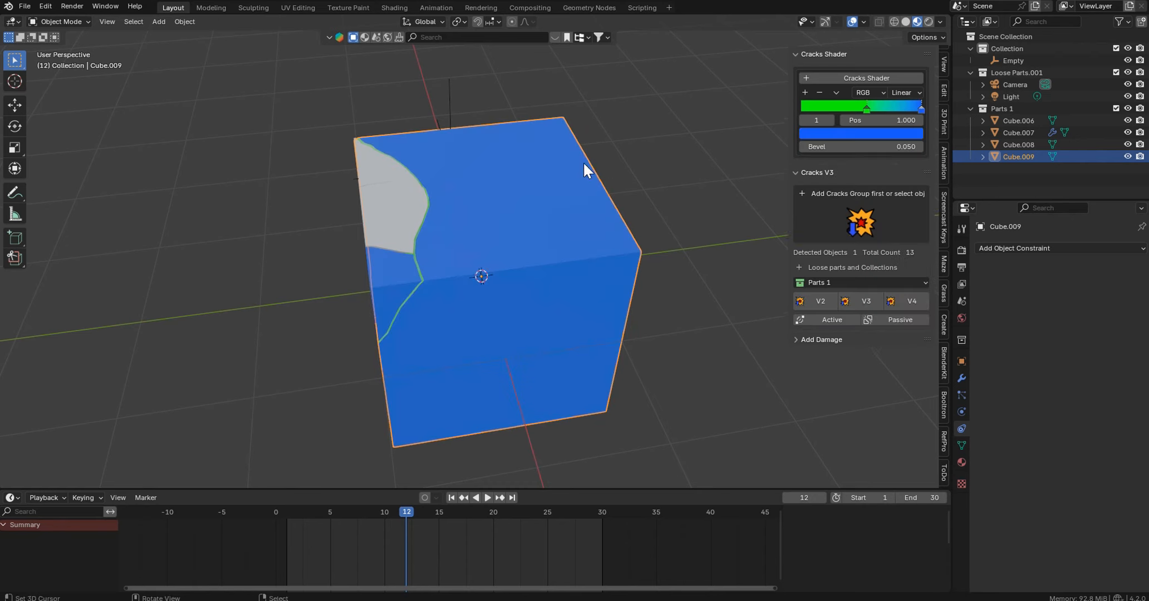